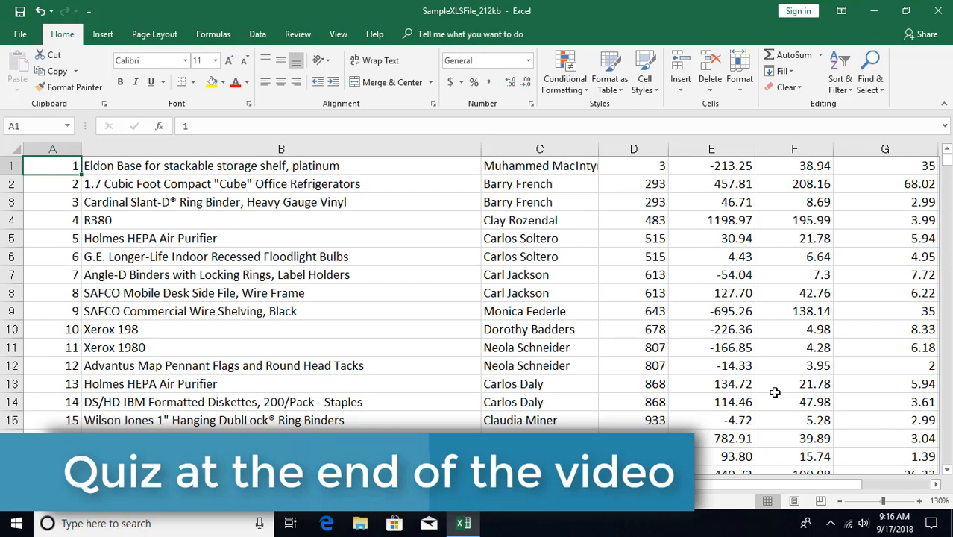
- Jump straight to cell A1000 by entering its reference, and return to cell A1 at the start of the sheet
{"action": "left_click", "coordinate": [35, 127]}
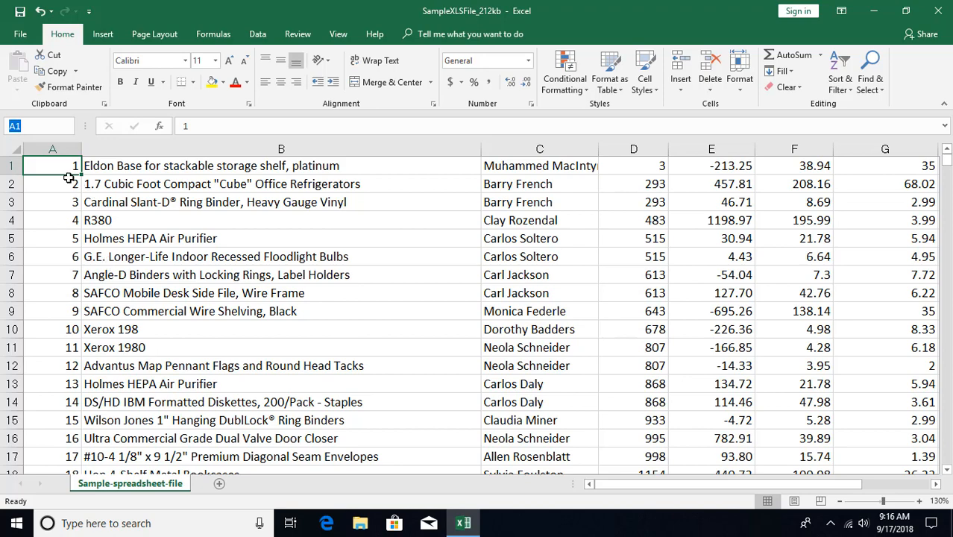
{"action": "type", "text": "a1000"}
{"action": "key", "text": "Return"}
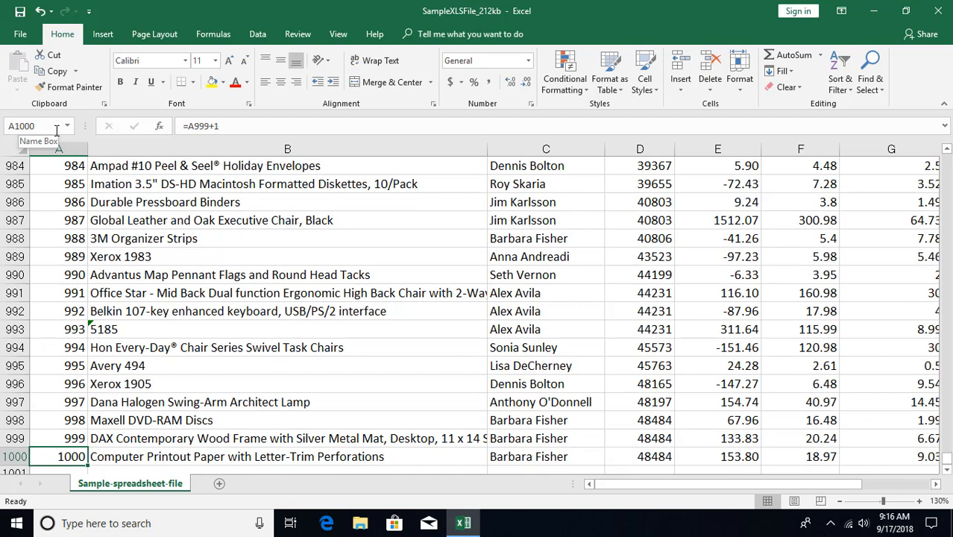
{"action": "left_click", "coordinate": [112, 244]}
{"action": "key", "text": "ctrl+Home"}
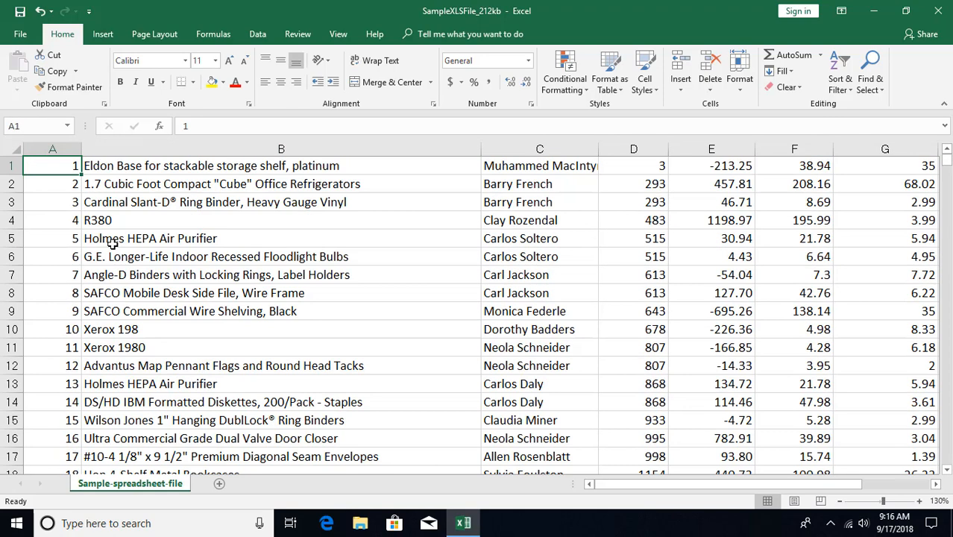
- Use Go To to jump to cell D500, and return to cell A1
{"action": "left_click", "coordinate": [41, 127]}
{"action": "left_click", "coordinate": [870, 82]}
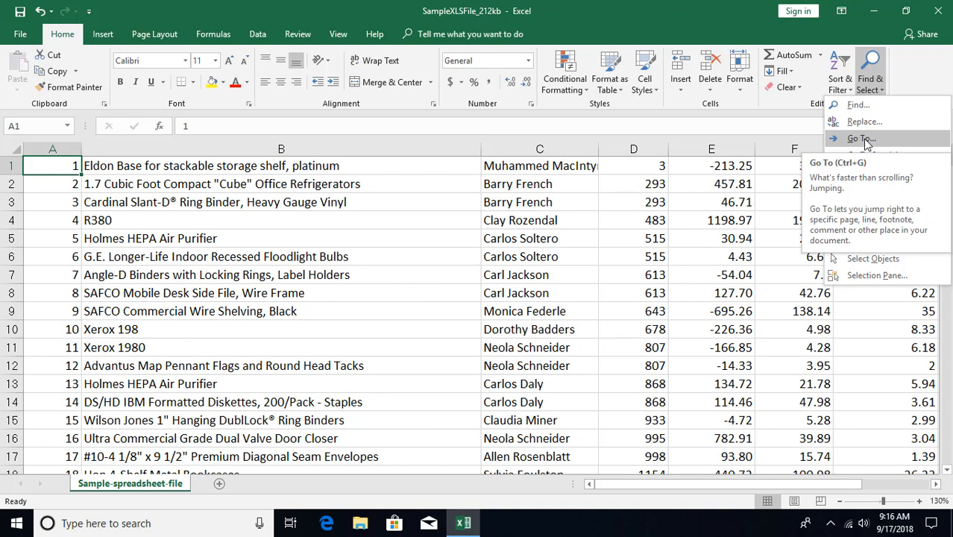
{"action": "left_click", "coordinate": [861, 139]}
{"action": "left_click_drag", "start_coordinate": [656, 189], "coordinate": [534, 181]}
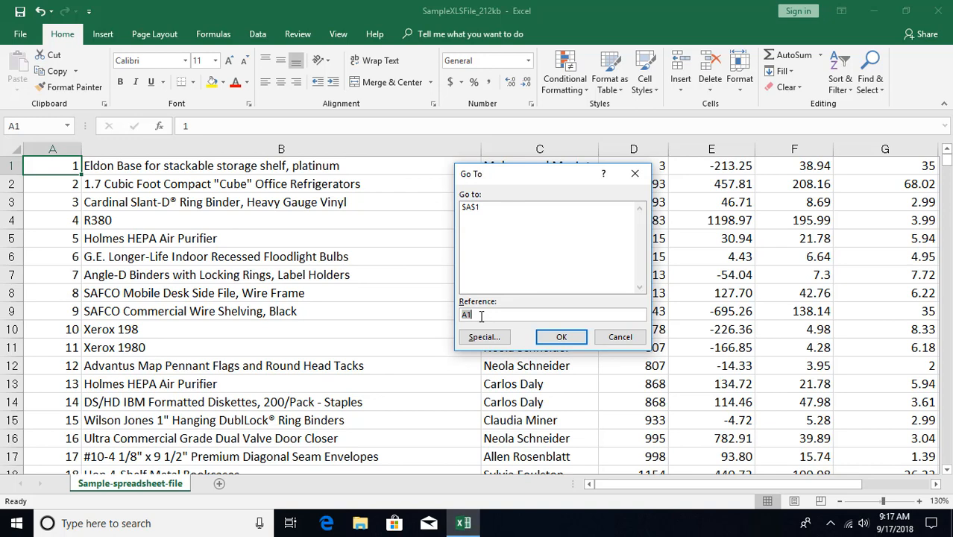
{"action": "type", "text": "d500"}
{"action": "key", "text": "Return"}
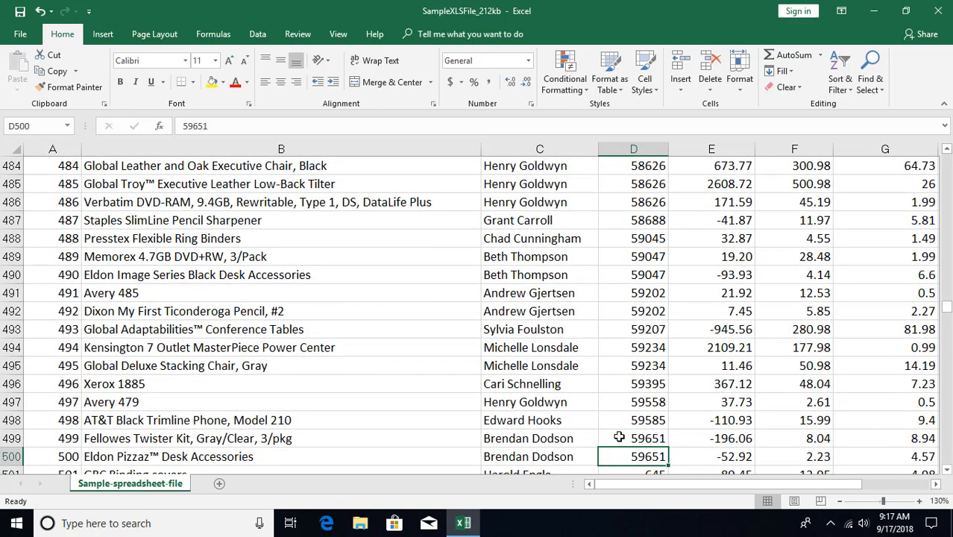
{"action": "key", "text": "ctrl+Home"}
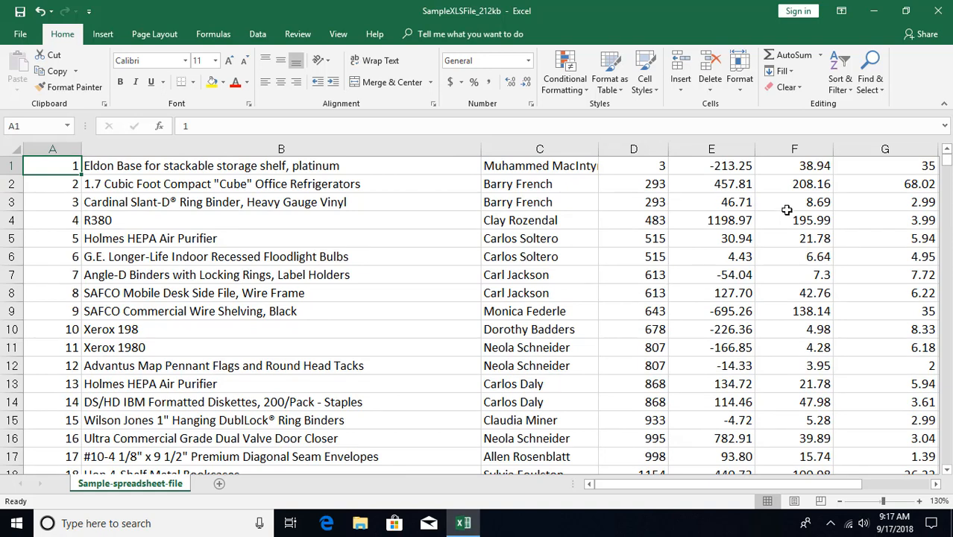
- Use Go To Special to select all cells containing constants, keeping numbers, text, logicals and errors included
{"action": "left_click", "coordinate": [868, 89]}
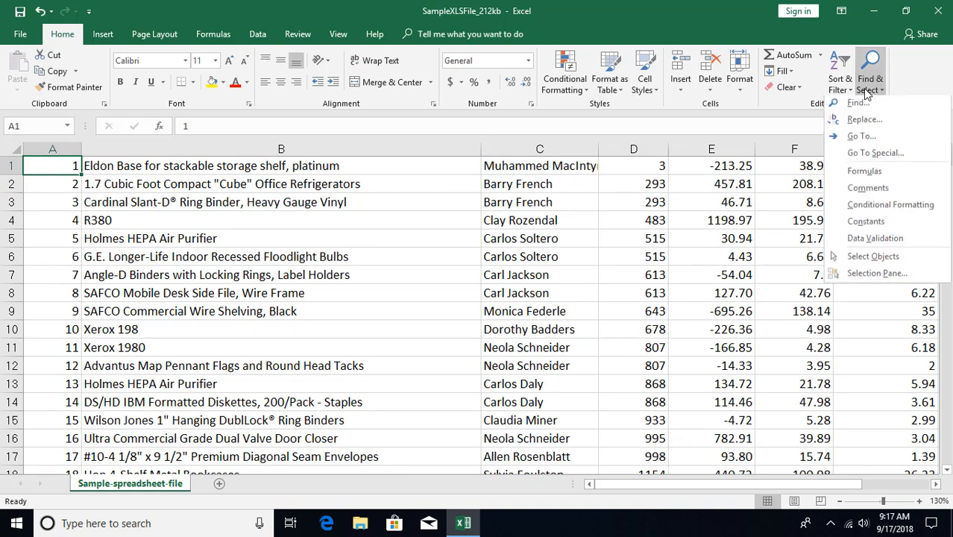
{"action": "left_click", "coordinate": [866, 138]}
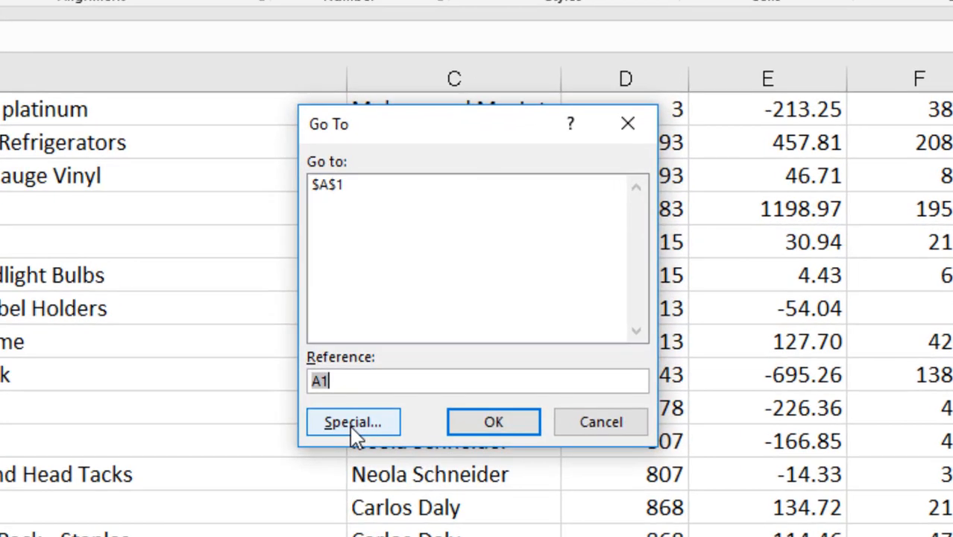
{"action": "left_click", "coordinate": [483, 340]}
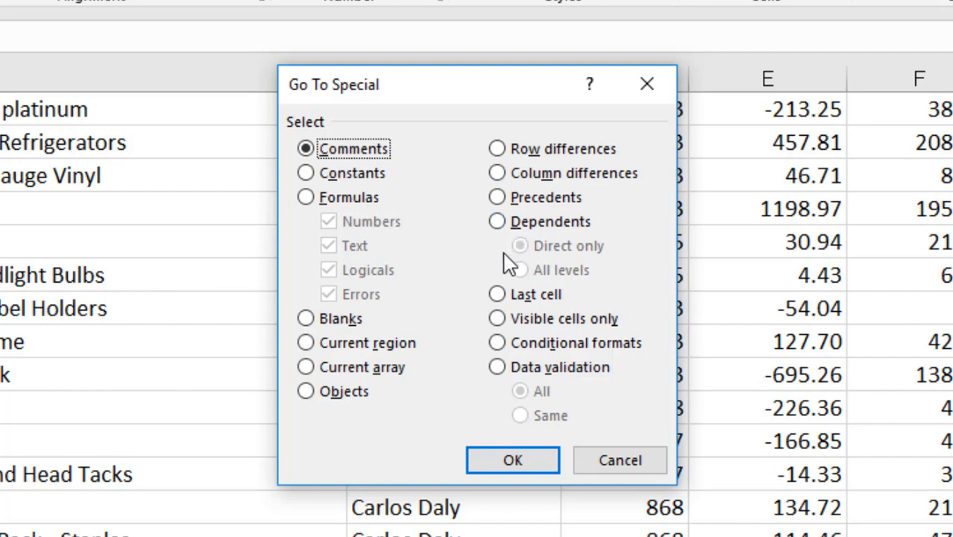
{"action": "left_click", "coordinate": [354, 176]}
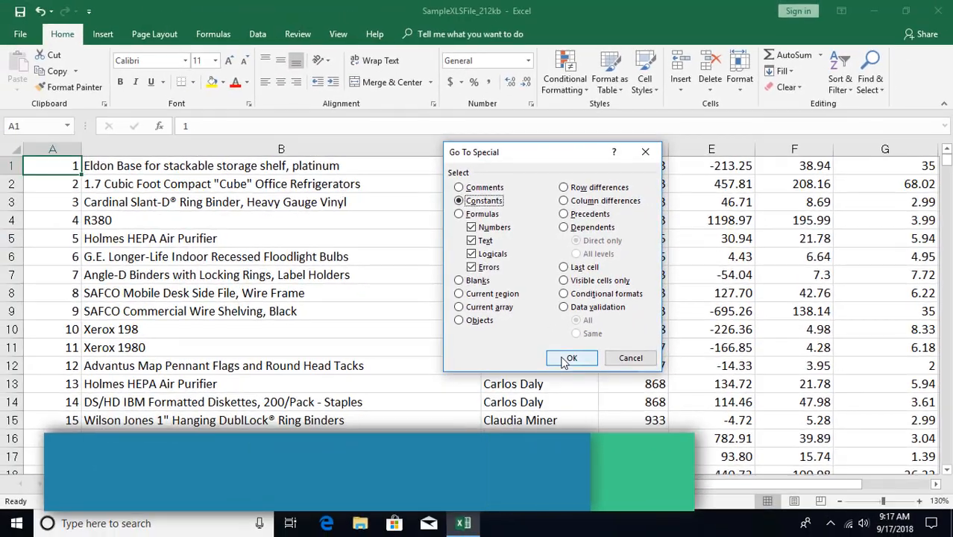
{"action": "left_click", "coordinate": [567, 359]}
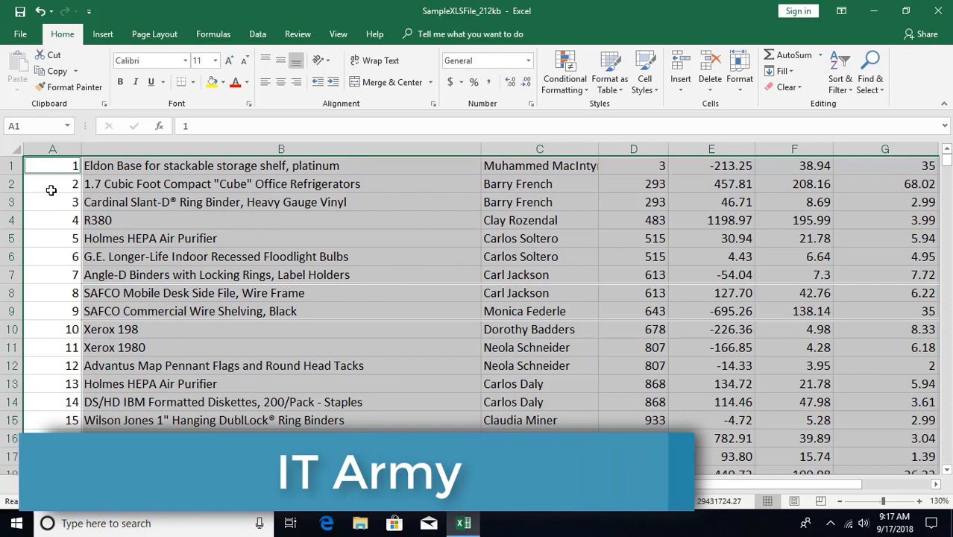
- Inspect the contents of cells A4, A5 and B5 to compare formula cells with a constant
{"action": "left_click", "coordinate": [50, 220]}
{"action": "left_click", "coordinate": [49, 238]}
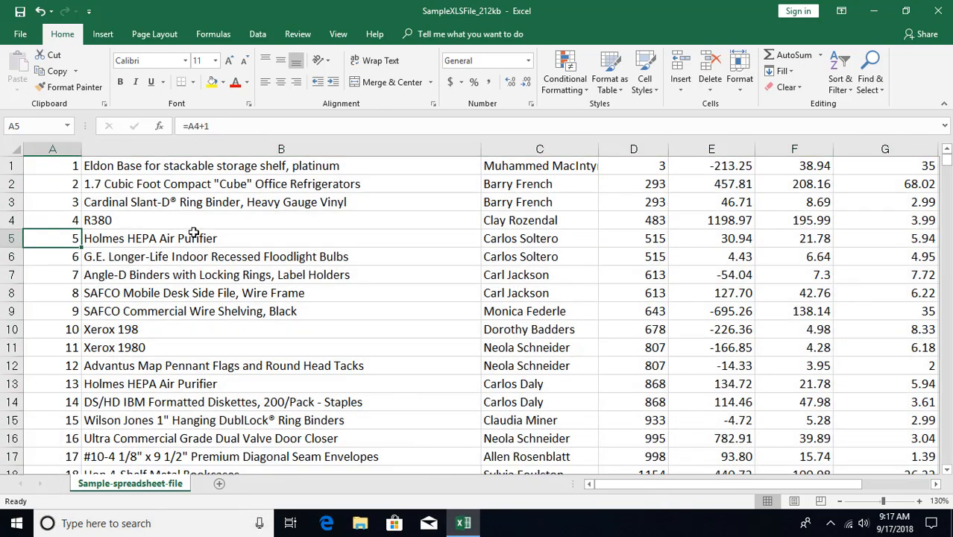
{"action": "left_click", "coordinate": [193, 232]}
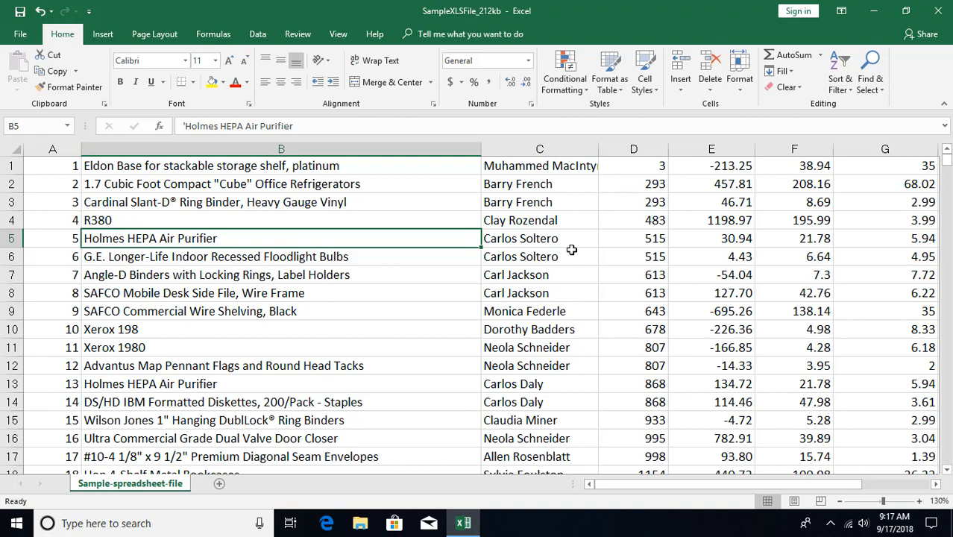
- Use Go To Special to select only the formula cells that return numbers, excluding text, logicals and errors
{"action": "key", "text": "F5"}
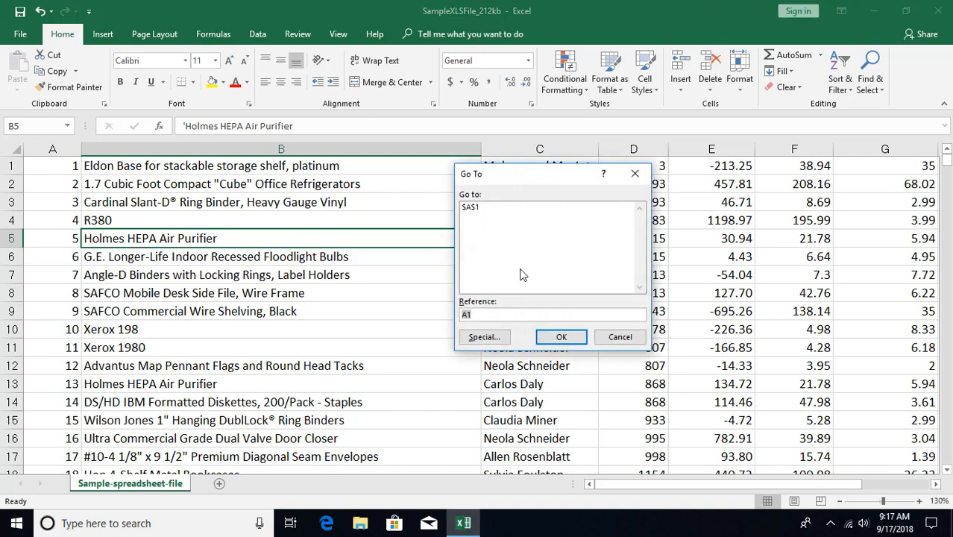
{"action": "left_click", "coordinate": [484, 338]}
{"action": "left_click", "coordinate": [470, 200]}
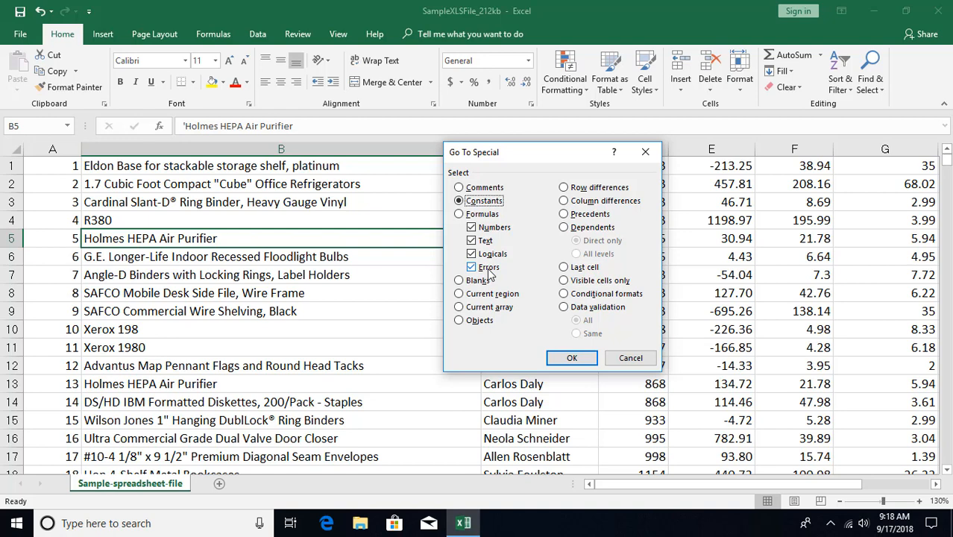
{"action": "left_click", "coordinate": [459, 214]}
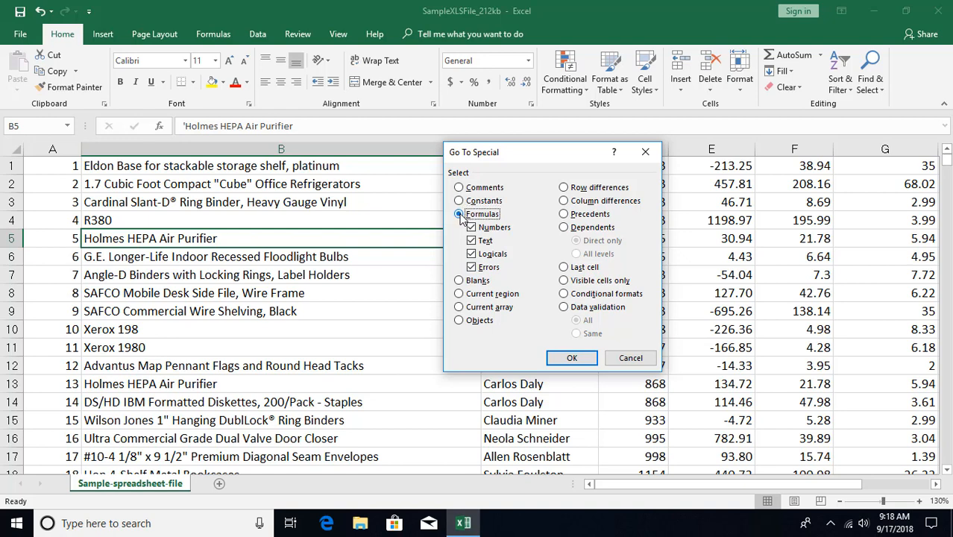
{"action": "left_click", "coordinate": [471, 240]}
{"action": "left_click", "coordinate": [471, 254]}
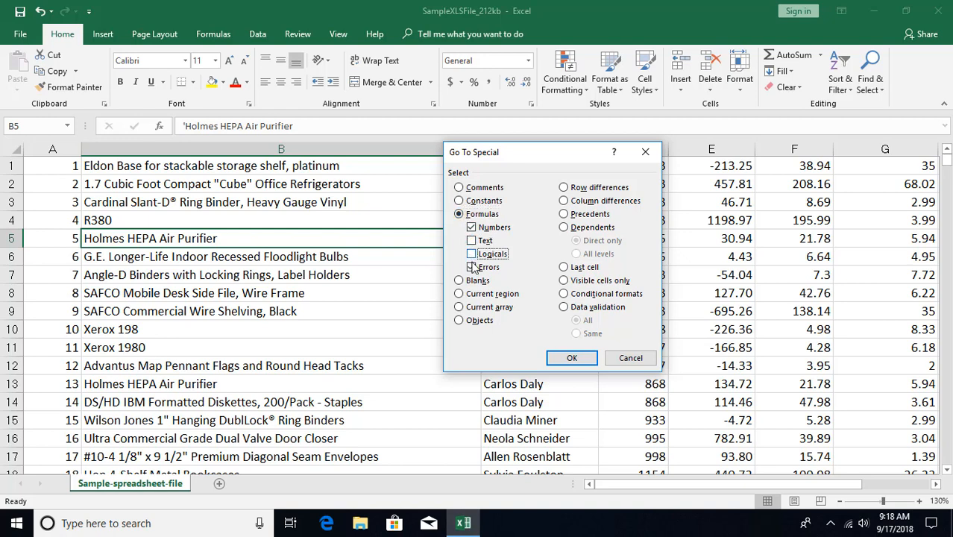
{"action": "left_click", "coordinate": [471, 267]}
{"action": "left_click", "coordinate": [559, 355]}
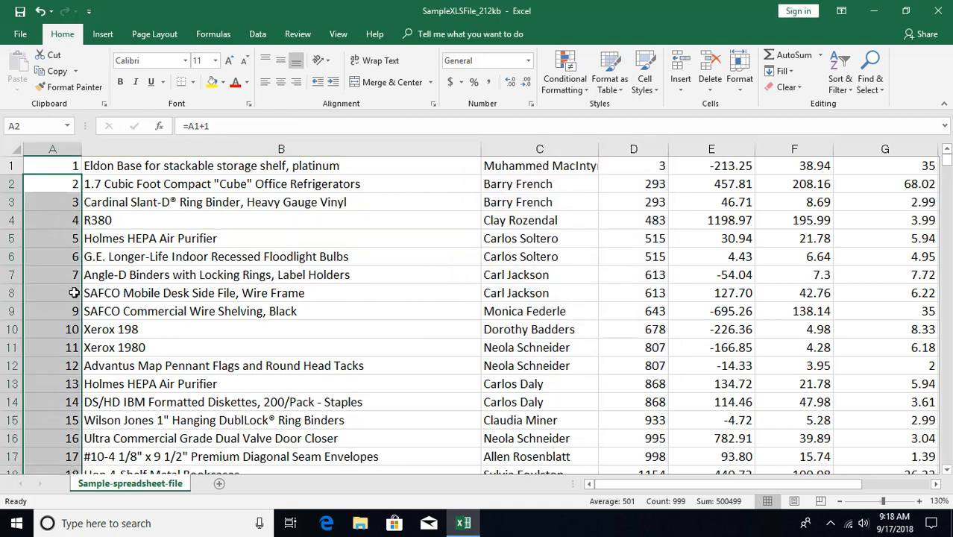
- From cell B5, use Go To Special to select all blank cells and review them in column J
{"action": "left_click", "coordinate": [221, 235]}
{"action": "key", "text": "ctrl+g"}
{"action": "key", "text": "alt+s"}
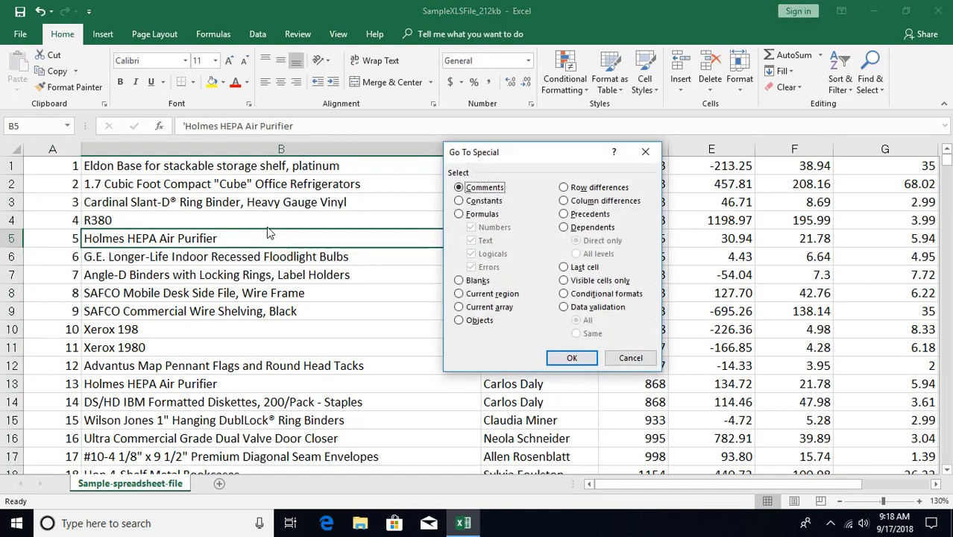
{"action": "left_click", "coordinate": [459, 281]}
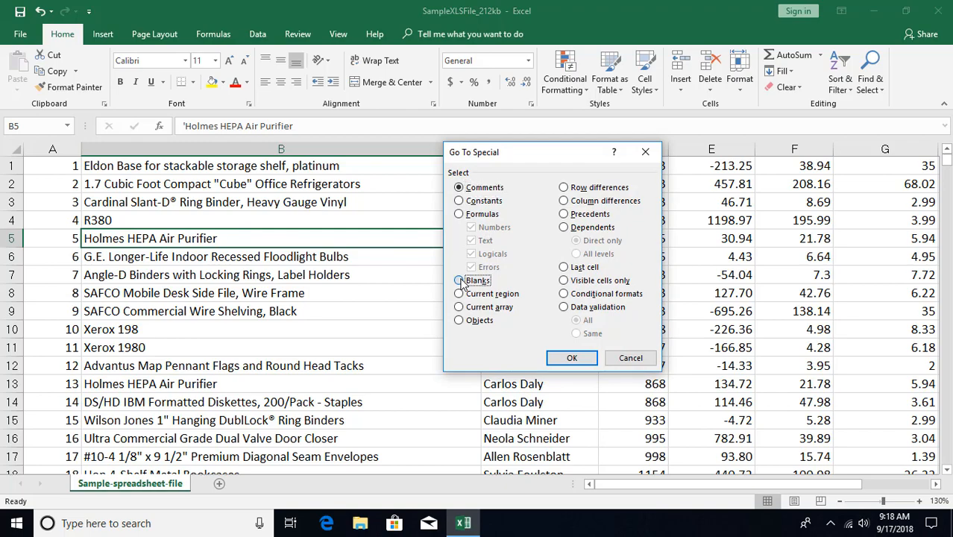
{"action": "left_click", "coordinate": [564, 360]}
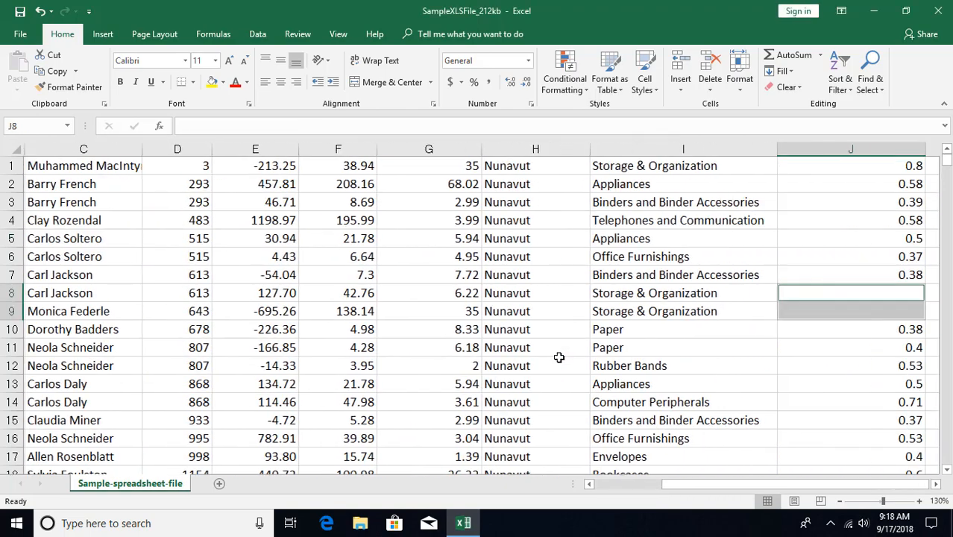
{"action": "scroll", "coordinate": [696, 380], "scroll_direction": "down", "scroll_amount": 4, "text": "ctrl"}
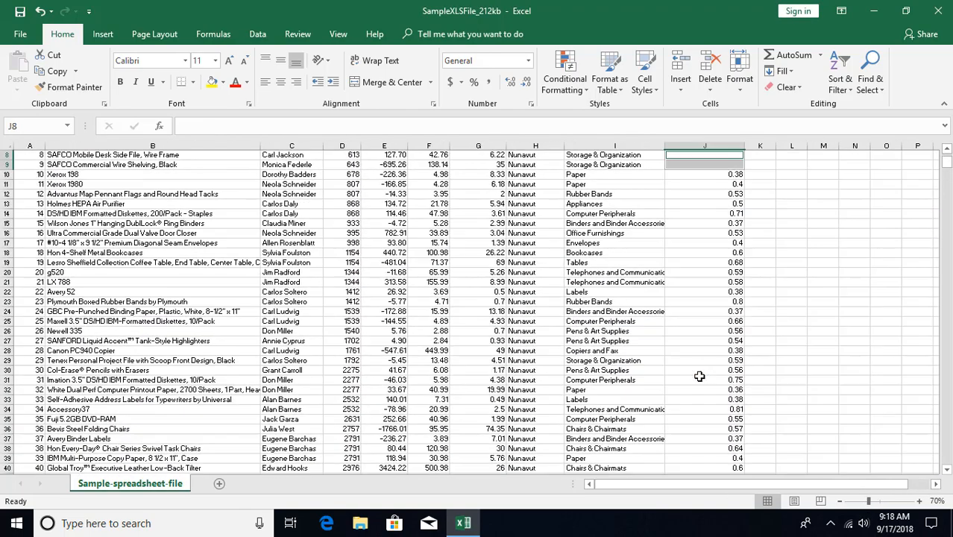
{"action": "scroll", "coordinate": [691, 325], "scroll_direction": "down", "scroll_amount": 8}
{"action": "scroll", "coordinate": [682, 326], "scroll_direction": "up", "scroll_amount": 9}
{"action": "scroll", "coordinate": [682, 327], "scroll_direction": "up", "scroll_amount": 7, "text": "ctrl"}
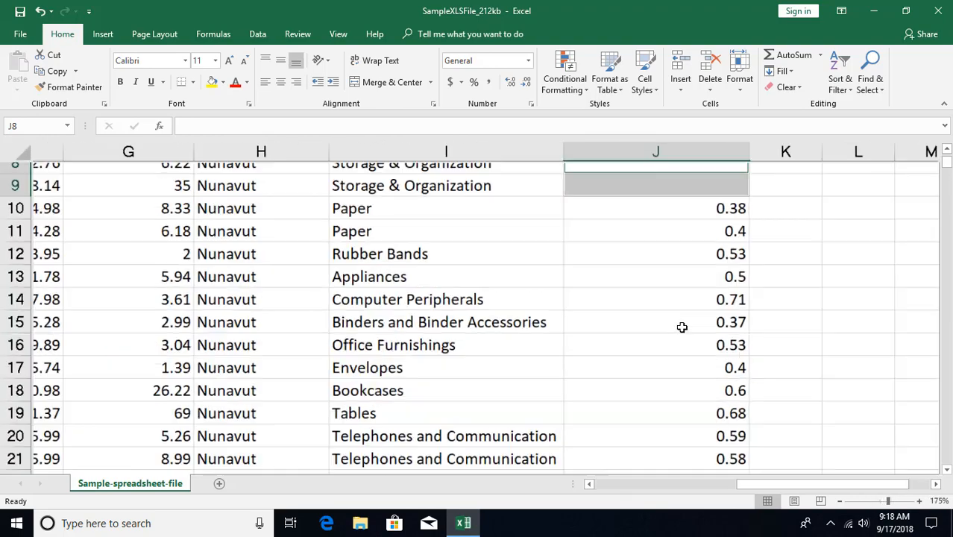
- Return to cell A1 and select its current region with Go To Special
{"action": "key", "text": "ctrl+Home"}
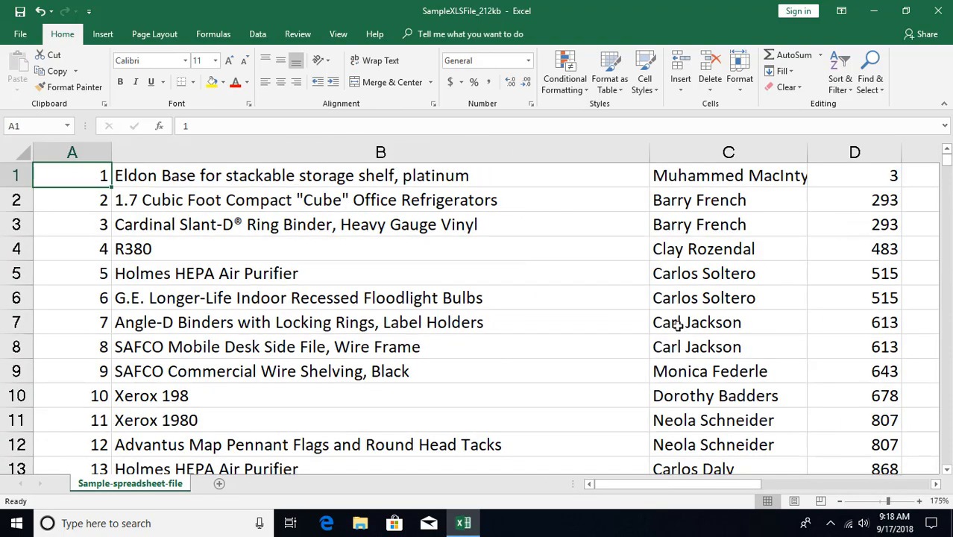
{"action": "key", "text": "ctrl+g"}
{"action": "key", "text": "alt+s"}
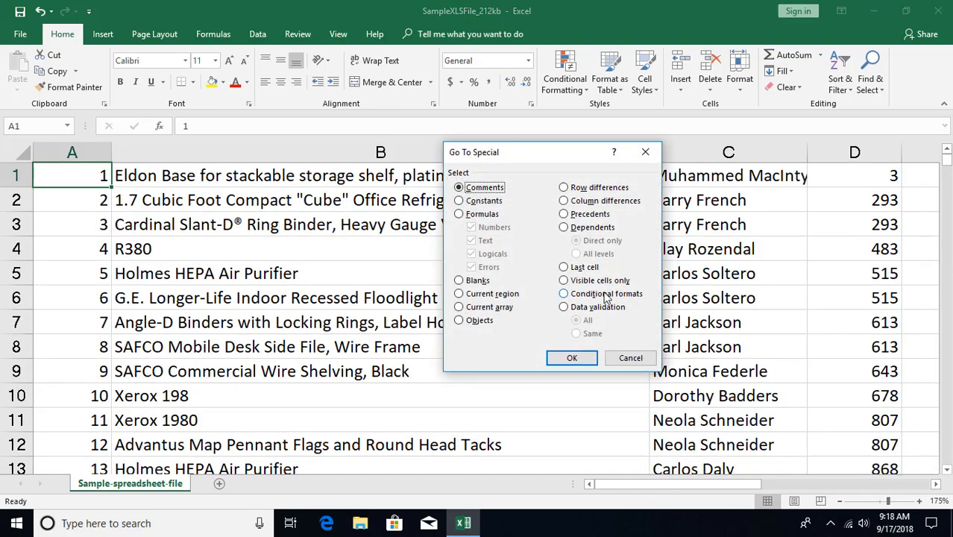
{"action": "left_click", "coordinate": [461, 295]}
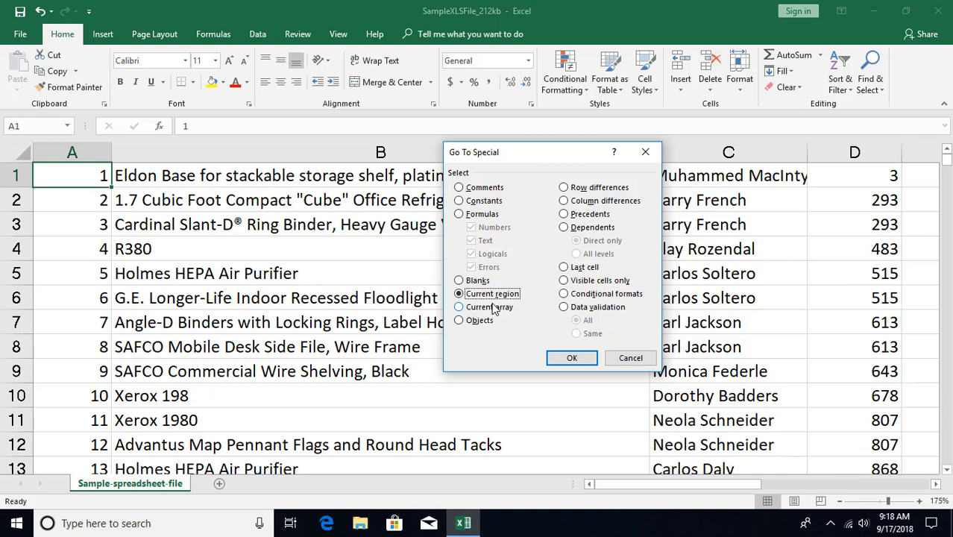
{"action": "left_click", "coordinate": [565, 358]}
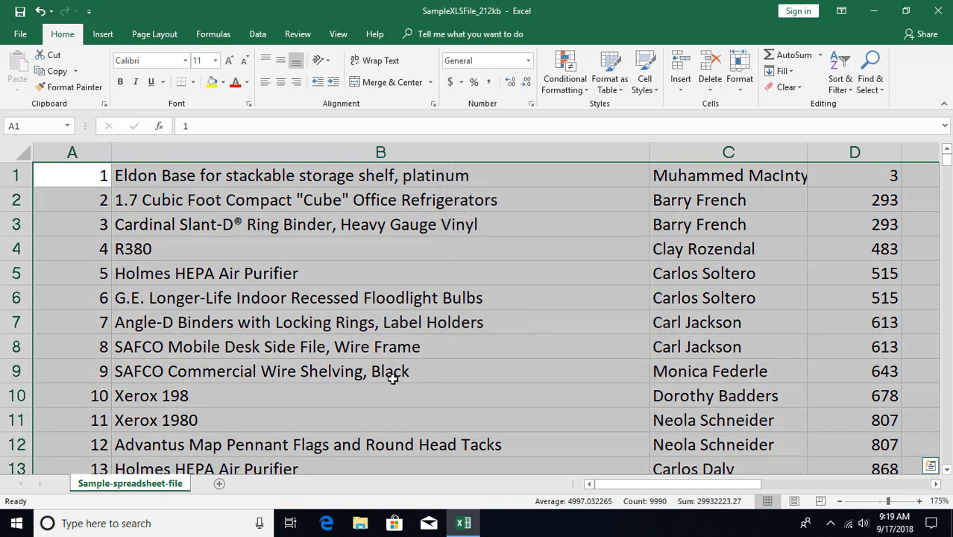
- Select the whole data block around cell B7 to review its extent, and reduce the selection to cell B6
{"action": "left_click", "coordinate": [293, 329]}
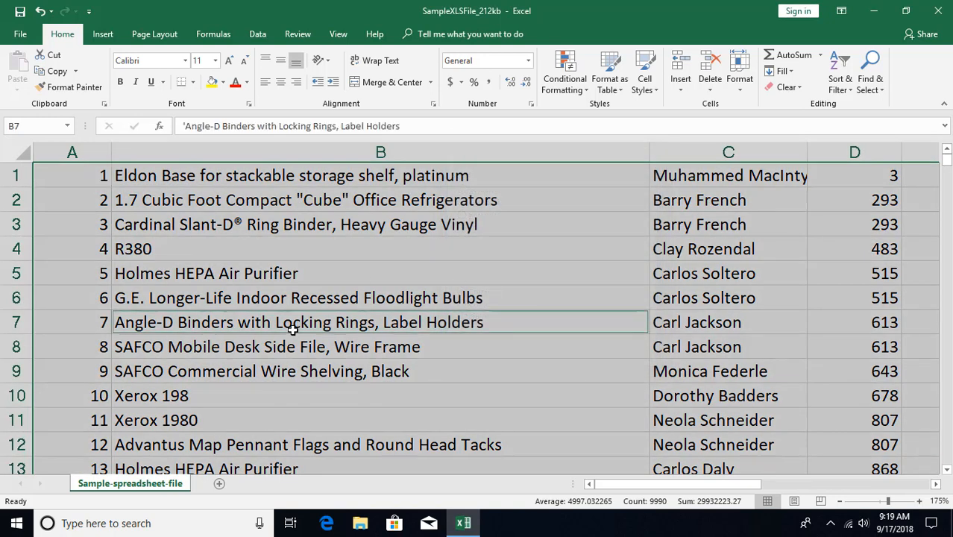
{"action": "left_click", "coordinate": [292, 328]}
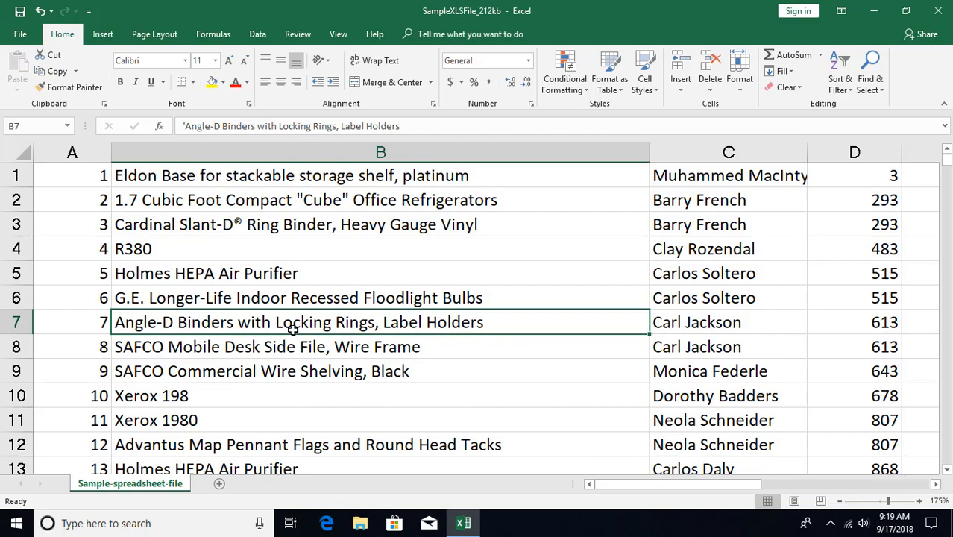
{"action": "scroll", "coordinate": [293, 328], "scroll_direction": "down", "scroll_amount": 10, "text": "ctrl"}
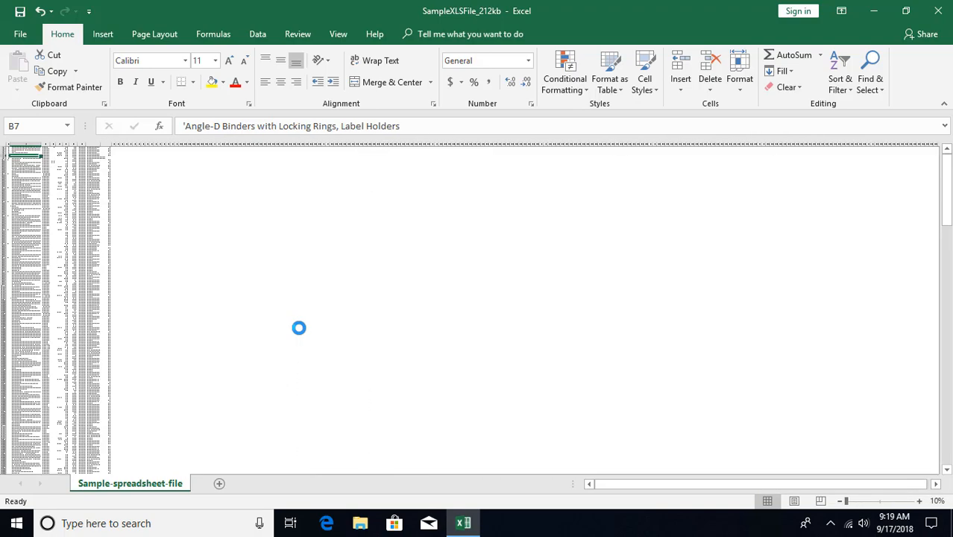
{"action": "key", "text": "ctrl+a"}
{"action": "scroll", "coordinate": [132, 265], "scroll_direction": "up", "scroll_amount": 1, "text": "ctrl"}
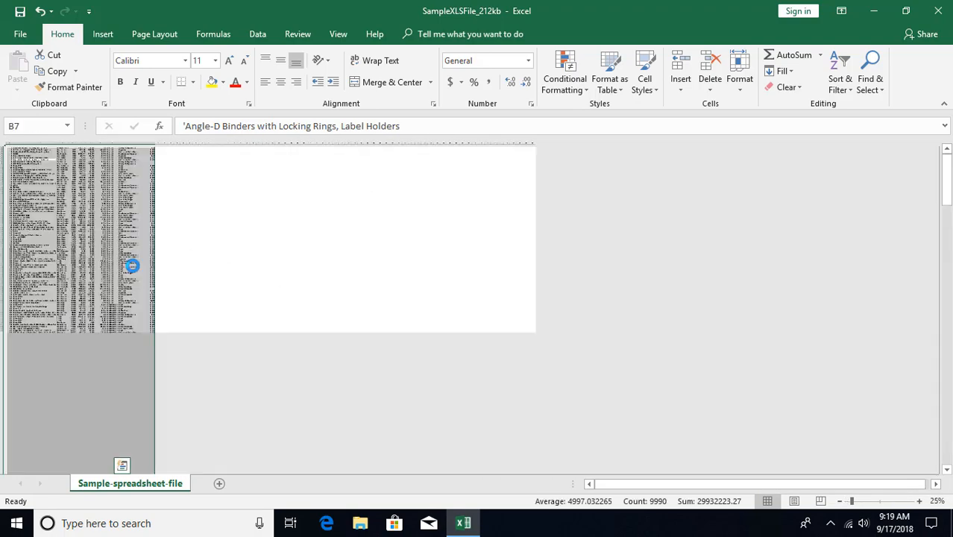
{"action": "scroll", "coordinate": [132, 265], "scroll_direction": "up", "scroll_amount": 8, "text": "ctrl"}
{"action": "left_click", "coordinate": [131, 265]}
{"action": "key", "text": "ctrl+g"}
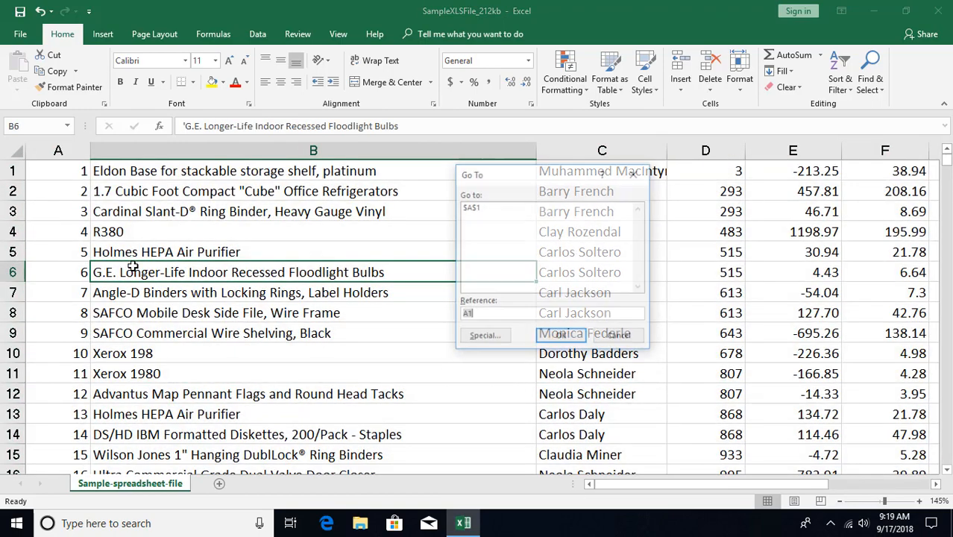
{"action": "key", "text": "alt+s"}
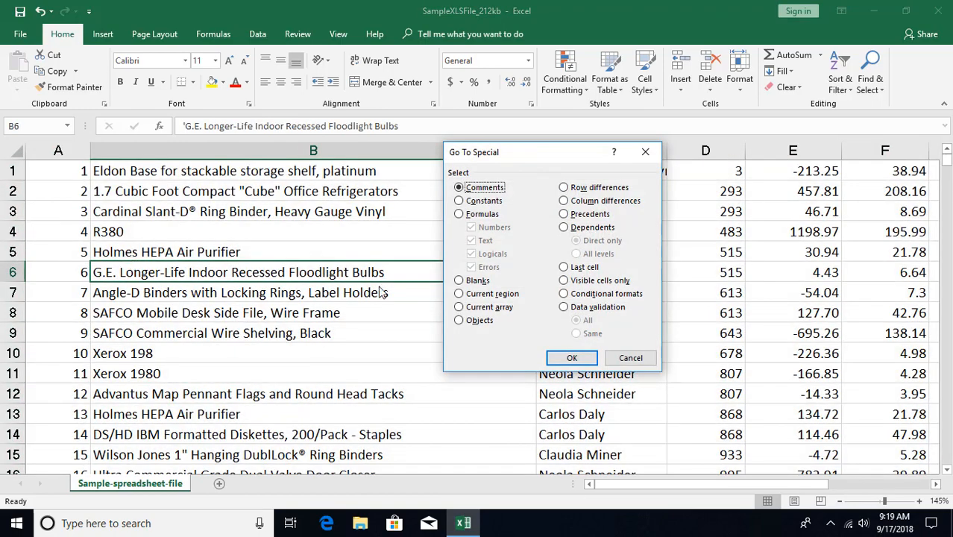
{"action": "left_click", "coordinate": [466, 308]}
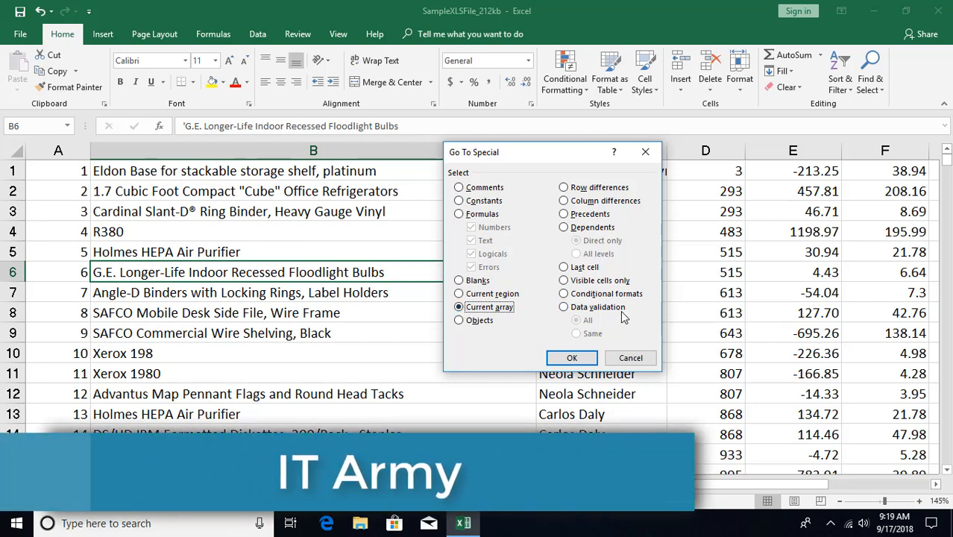
{"action": "left_click", "coordinate": [468, 322]}
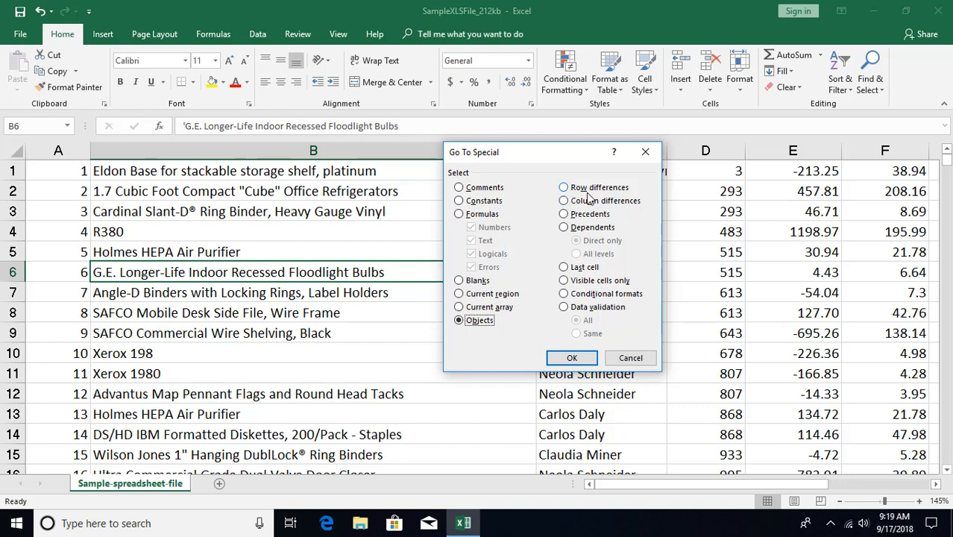
{"action": "left_click", "coordinate": [641, 357]}
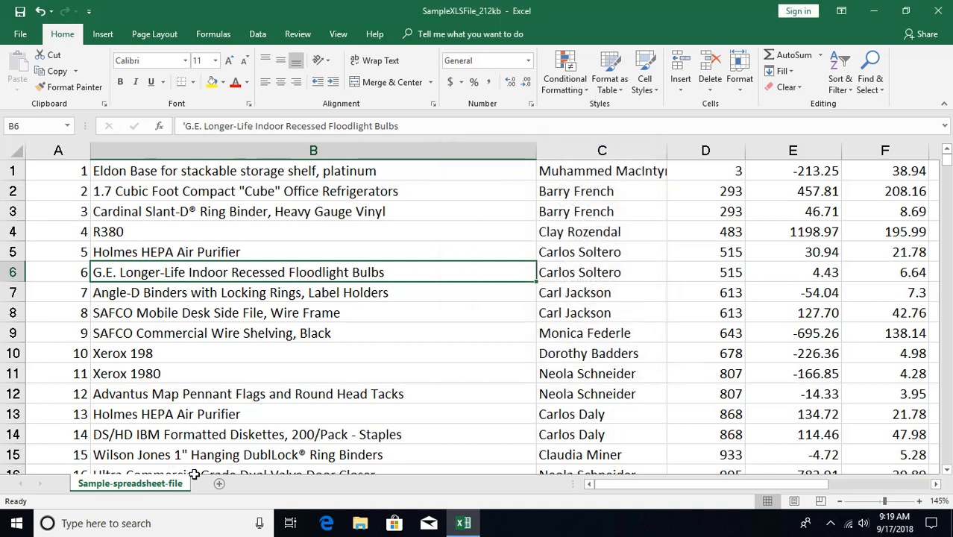
- Add a new worksheet and enter the numbers 1 to 5 down cells A1:A5
{"action": "left_click", "coordinate": [220, 483]}
{"action": "scroll", "coordinate": [279, 409], "scroll_direction": "up", "scroll_amount": 8}
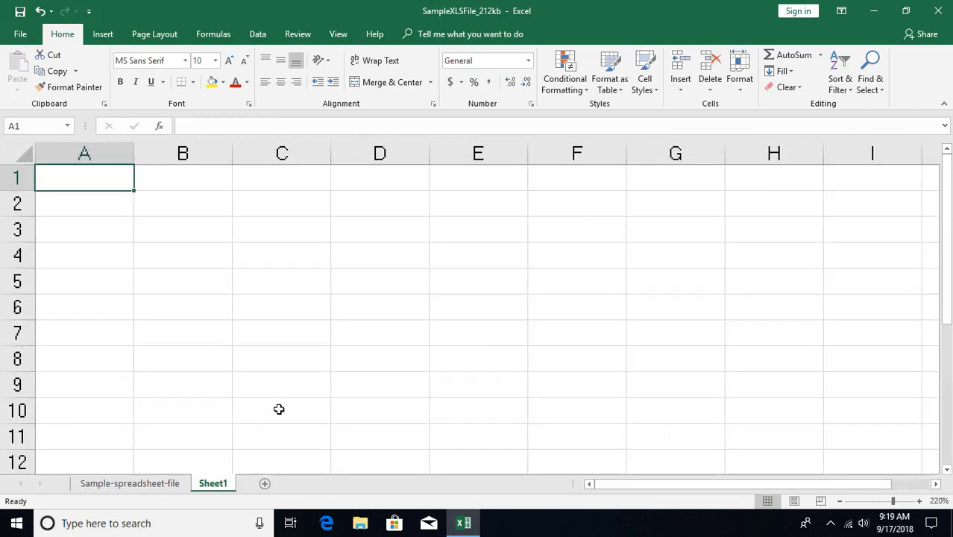
{"action": "type", "text": "1"}
{"action": "key", "text": "Return"}
{"action": "type", "text": "4"}
{"action": "key", "text": "Return"}
{"action": "type", "text": "5"}
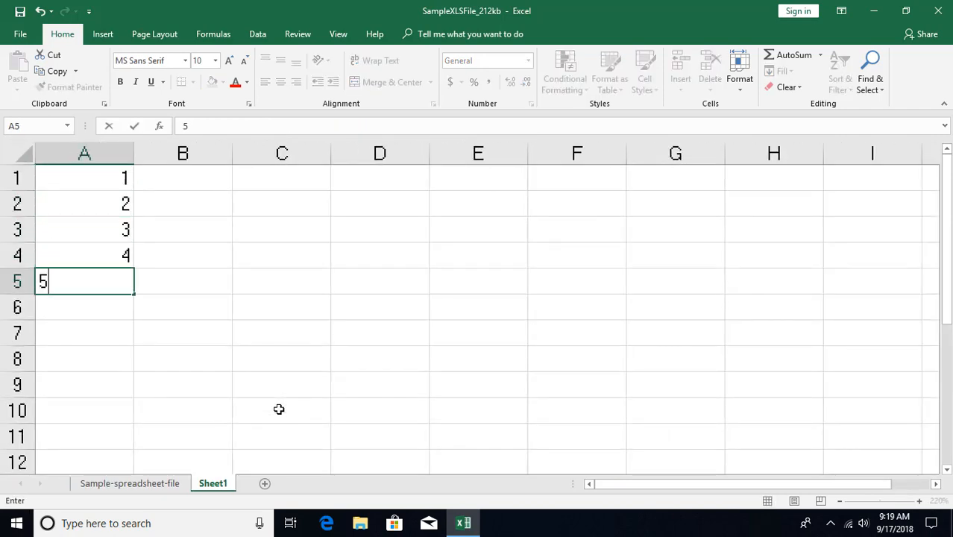
- Enter the values 1, 2, 5, 4 and 3 down cells B1:B5
{"action": "key", "text": "Up"}
{"action": "key", "text": "Up"}
{"action": "key", "text": "Up"}
{"action": "key", "text": "Up"}
{"action": "key", "text": "Right"}
{"action": "type", "text": "1"}
{"action": "key", "text": "Return"}
{"action": "type", "text": "2"}
{"action": "key", "text": "Return"}
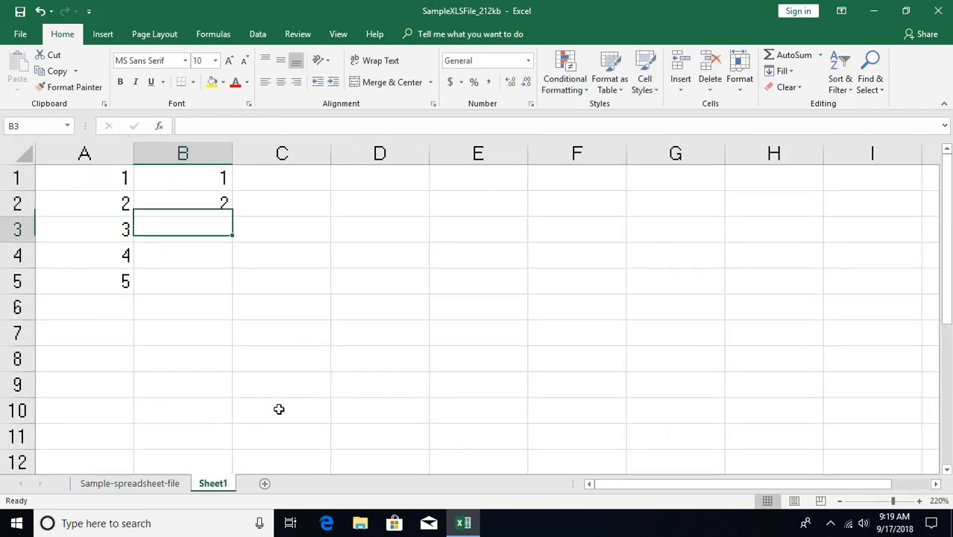
{"action": "type", "text": "5"}
{"action": "key", "text": "Return"}
{"action": "type", "text": "4"}
{"action": "key", "text": "Return"}
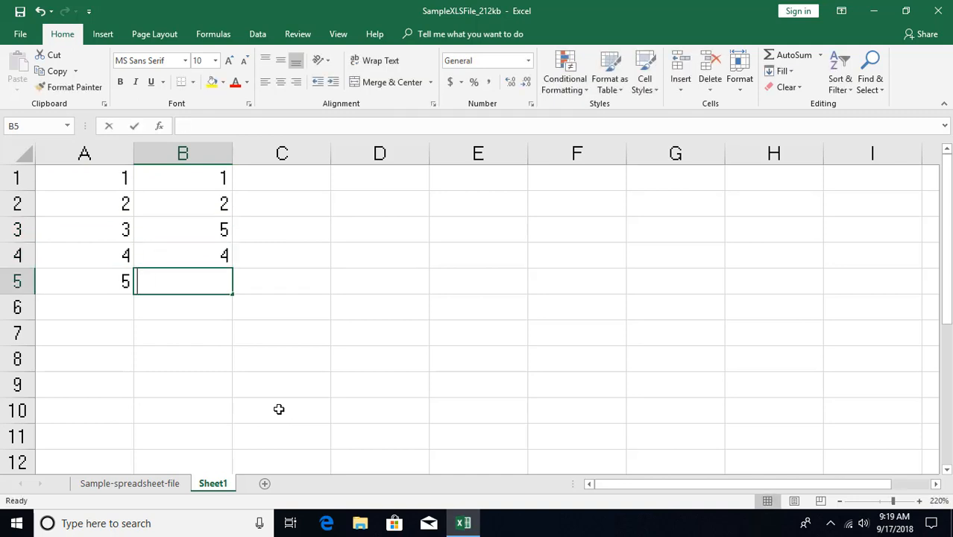
{"action": "type", "text": "3"}
- Select the block A1:B5 with B3 as the active cell and use Go To Special to select its row differences
{"action": "key", "text": "Up"}
{"action": "key", "text": "Up"}
{"action": "key", "text": "ctrl+a"}
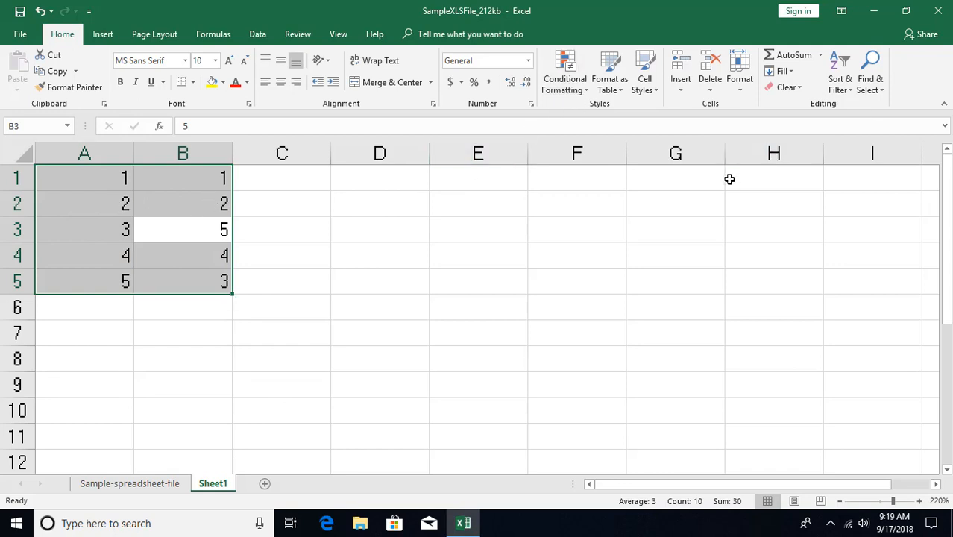
{"action": "key", "text": "ctrl+g"}
{"action": "left_click", "coordinate": [481, 339]}
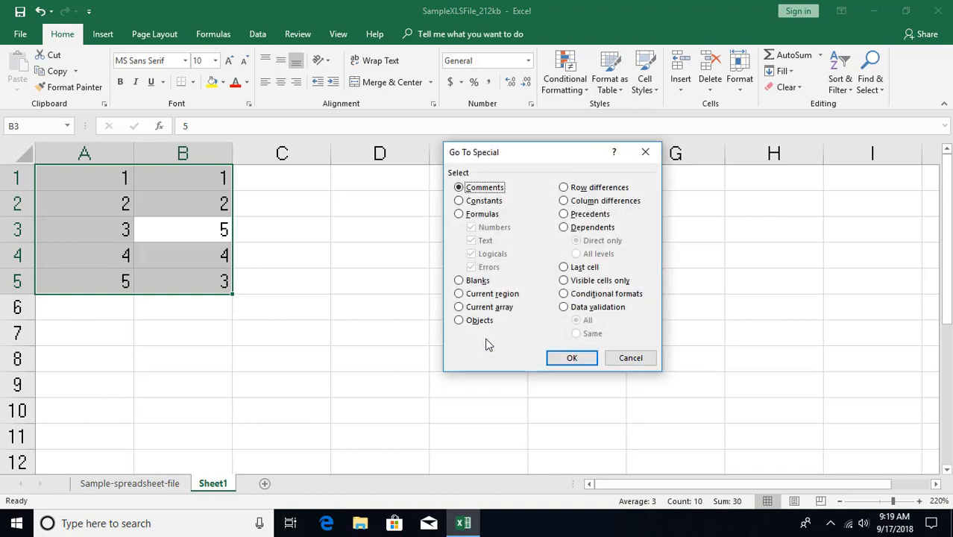
{"action": "left_click", "coordinate": [565, 189]}
{"action": "left_click", "coordinate": [578, 358]}
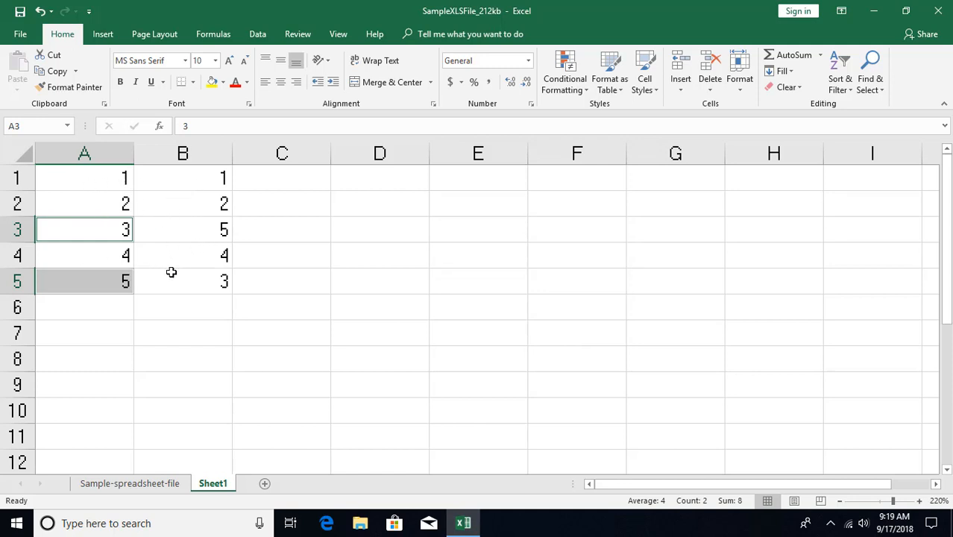
{"action": "left_click", "coordinate": [108, 183]}
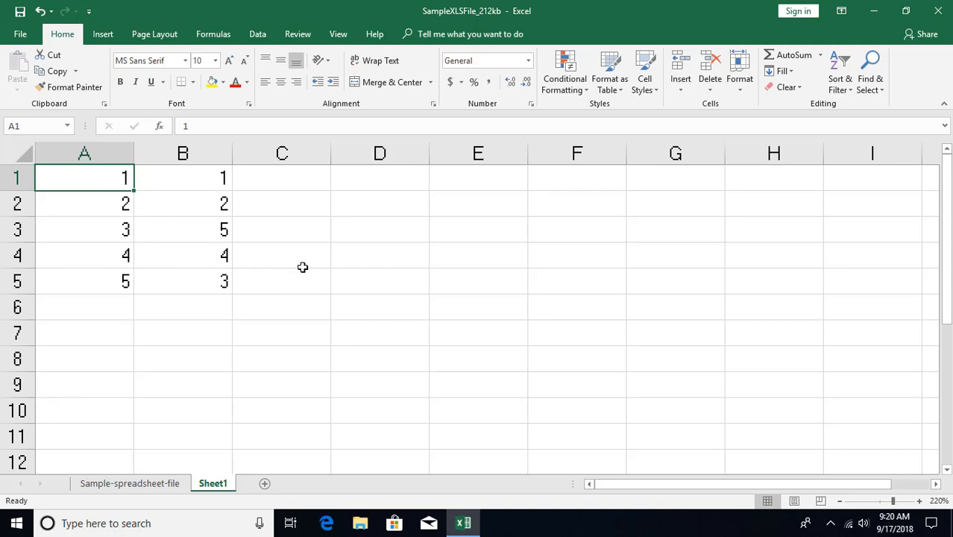
{"action": "key", "text": "ctrl+g"}
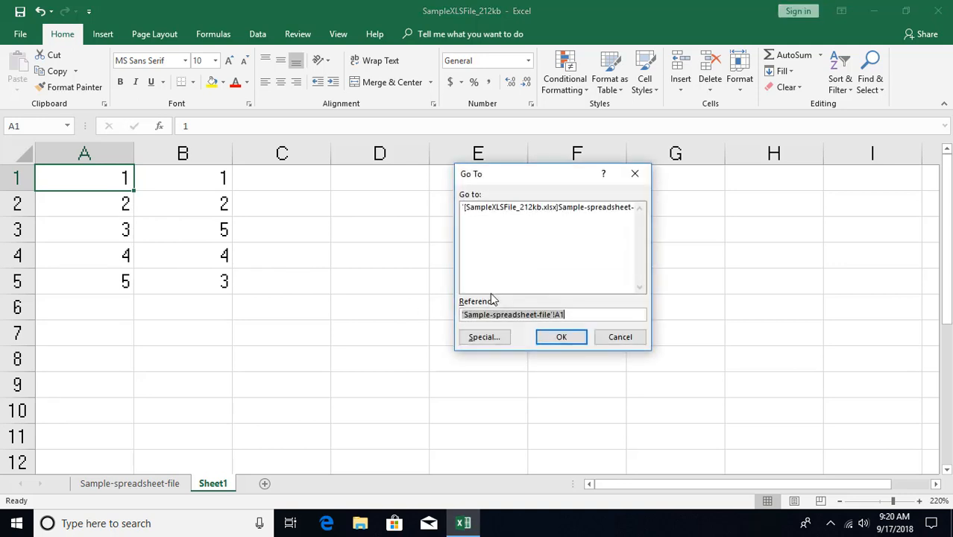
{"action": "left_click", "coordinate": [489, 335]}
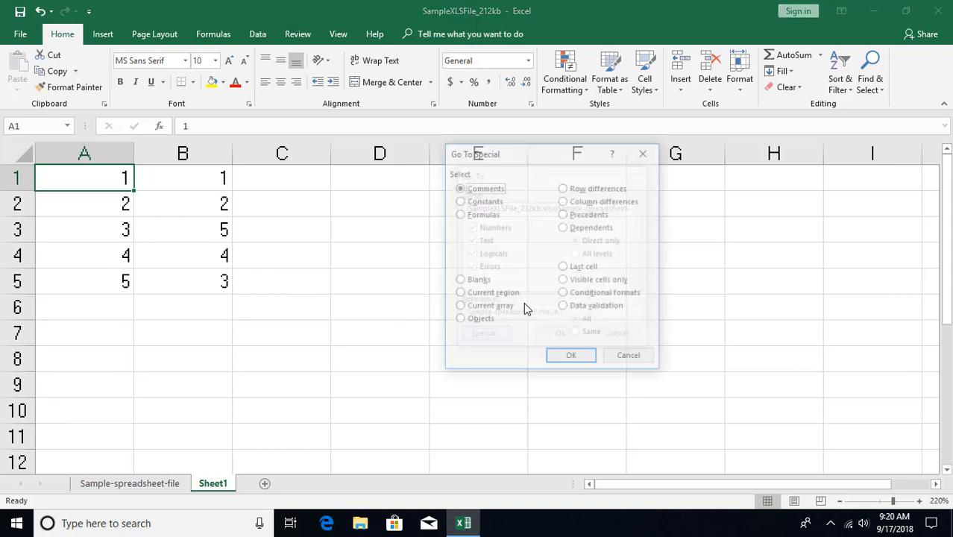
{"action": "left_click", "coordinate": [564, 214]}
{"action": "left_click", "coordinate": [563, 228]}
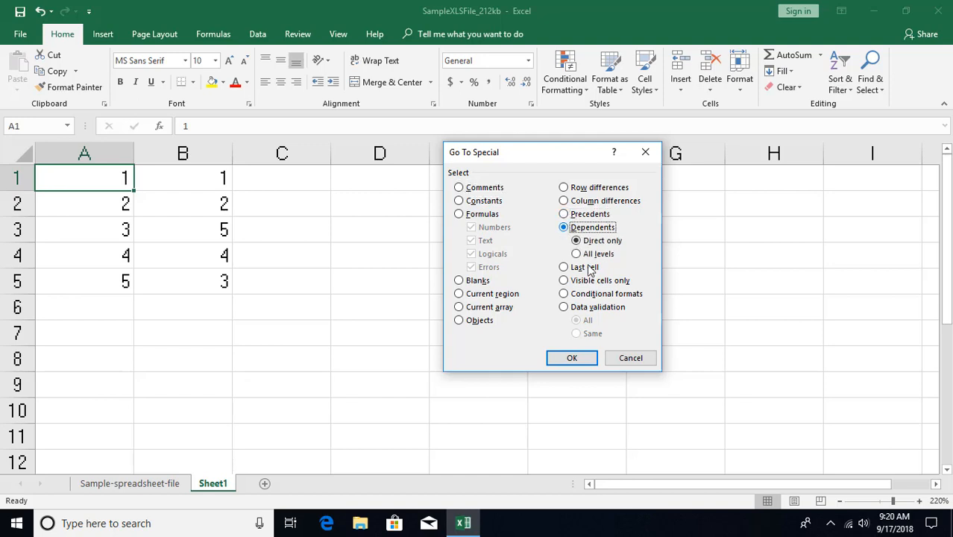
{"action": "left_click", "coordinate": [630, 358]}
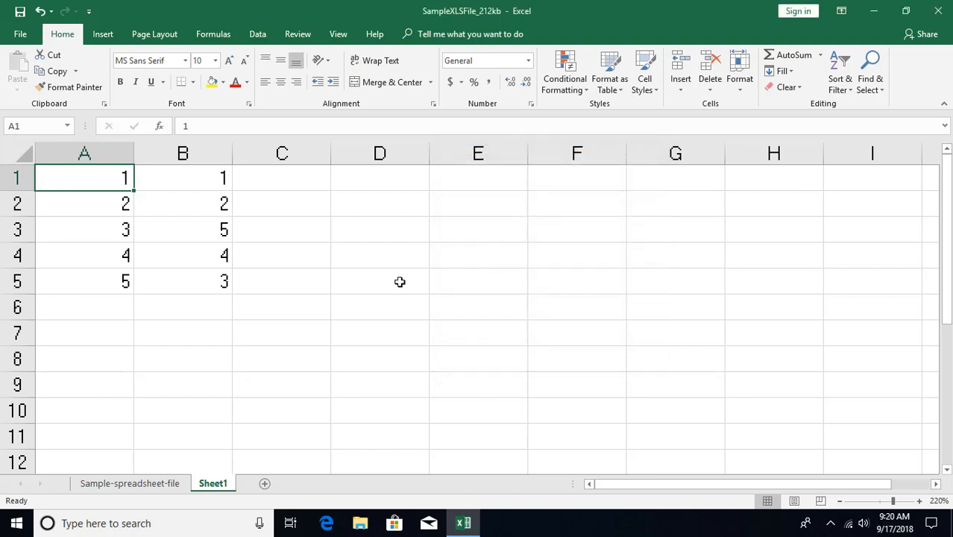
- Add AutoSum totals in cells A6 and B6 for the numbers above them in columns A and B
{"action": "left_click", "coordinate": [101, 307]}
{"action": "key", "text": "alt+="}
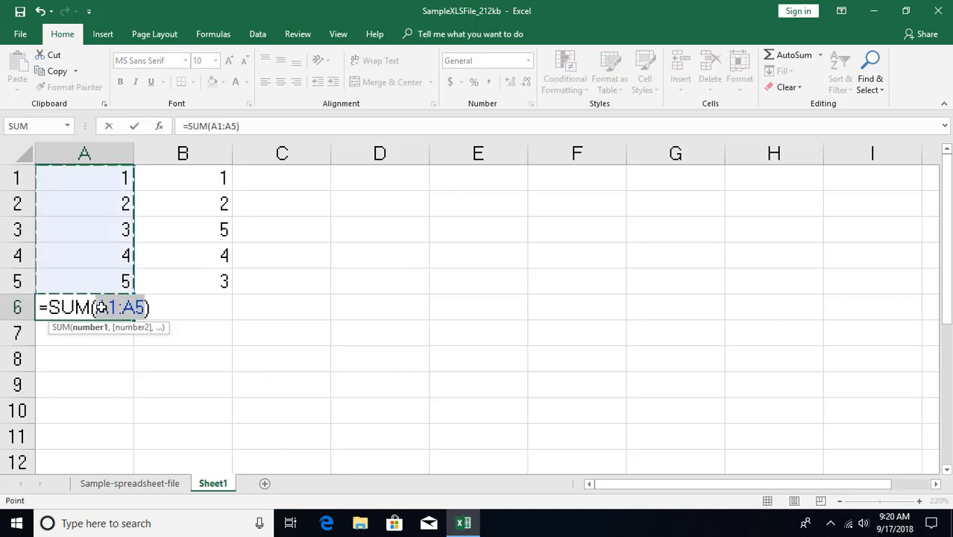
{"action": "key", "text": "Return"}
{"action": "key", "text": "Up"}
{"action": "key", "text": "Right"}
{"action": "key", "text": "alt+="}
{"action": "key", "text": "Return"}
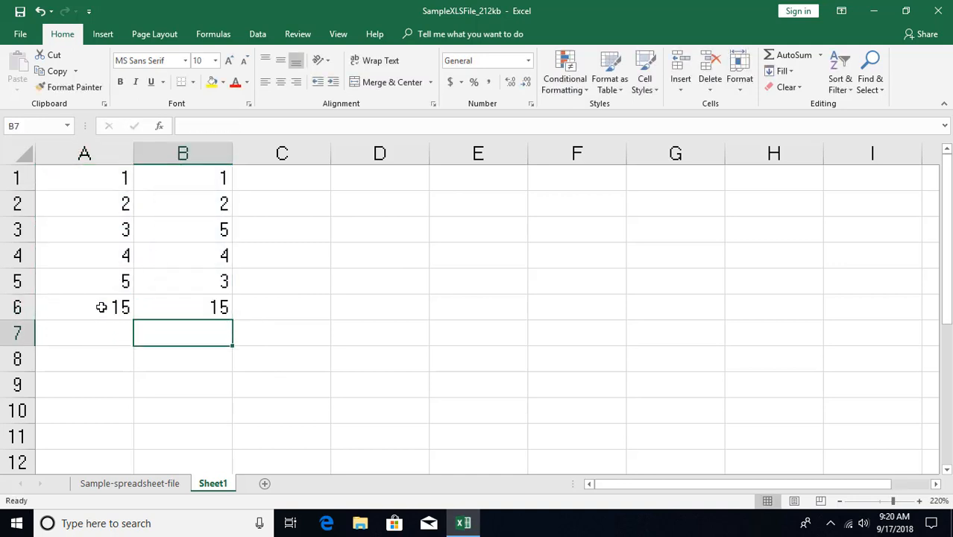
- Add an AutoSum formula in cell C6 that totals A6:B6
{"action": "key", "text": "Right"}
{"action": "key", "text": "Right"}
{"action": "key", "text": "Up"}
{"action": "key", "text": "Left"}
{"action": "key", "text": "alt+="}
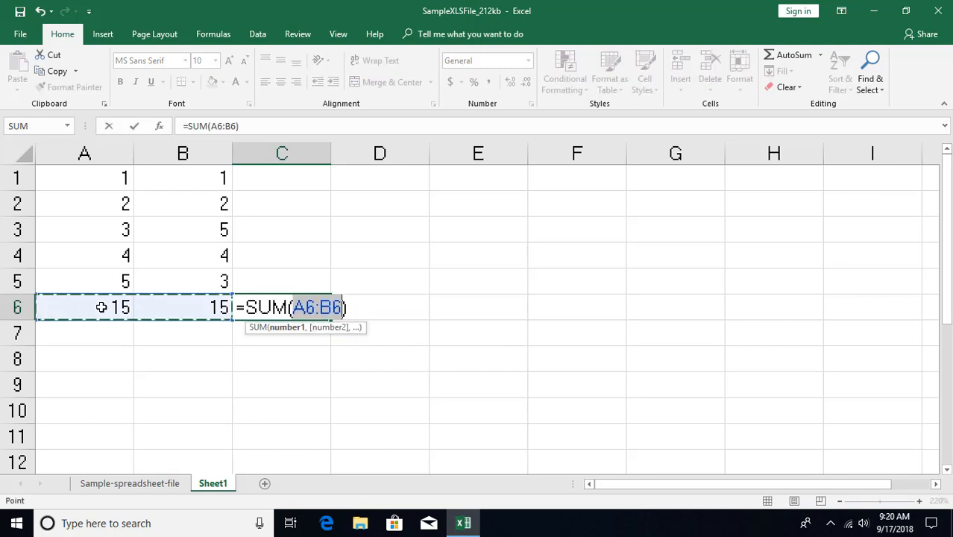
{"action": "key", "text": "Return"}
- From cell C6, use Go To Special to select only its direct precedents
{"action": "left_click", "coordinate": [304, 307]}
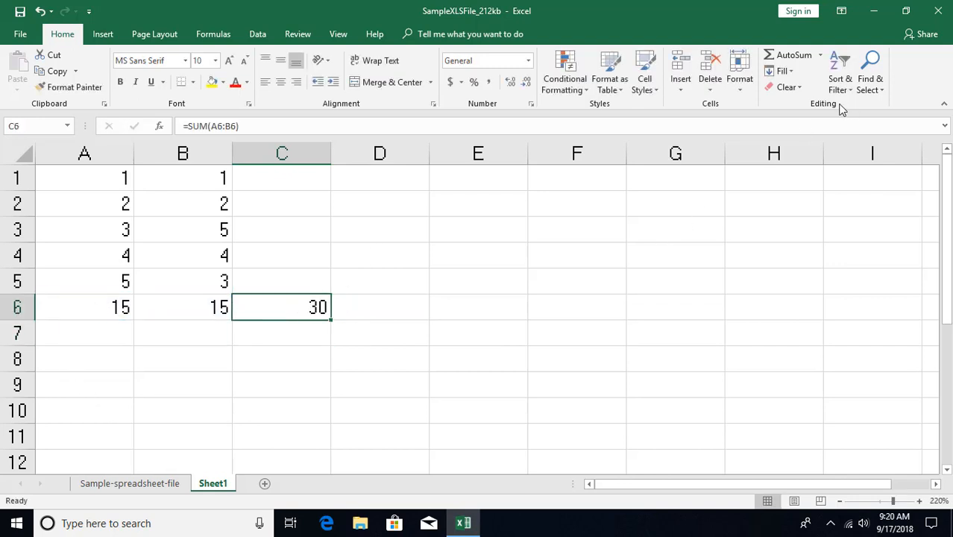
{"action": "key", "text": "ctrl+g"}
{"action": "key", "text": "alt+s"}
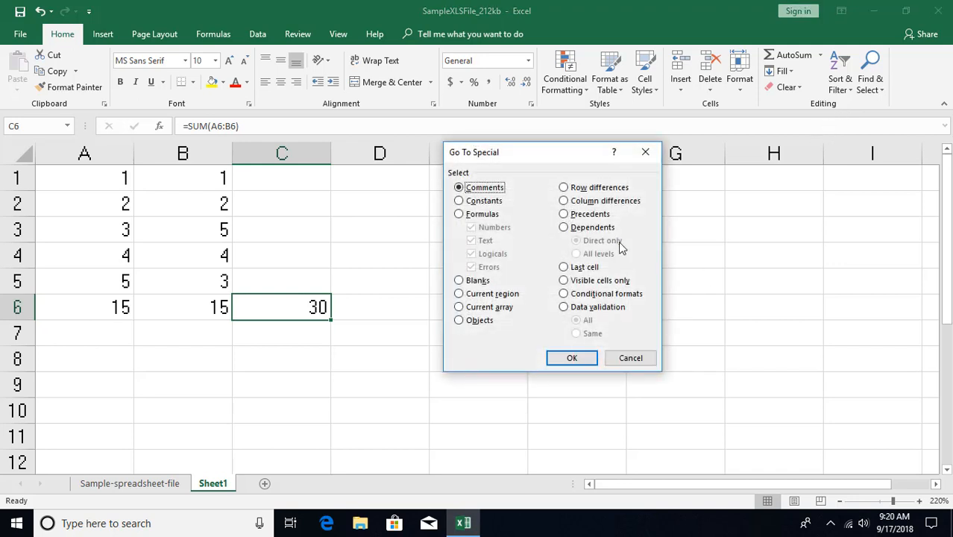
{"action": "left_click", "coordinate": [564, 216]}
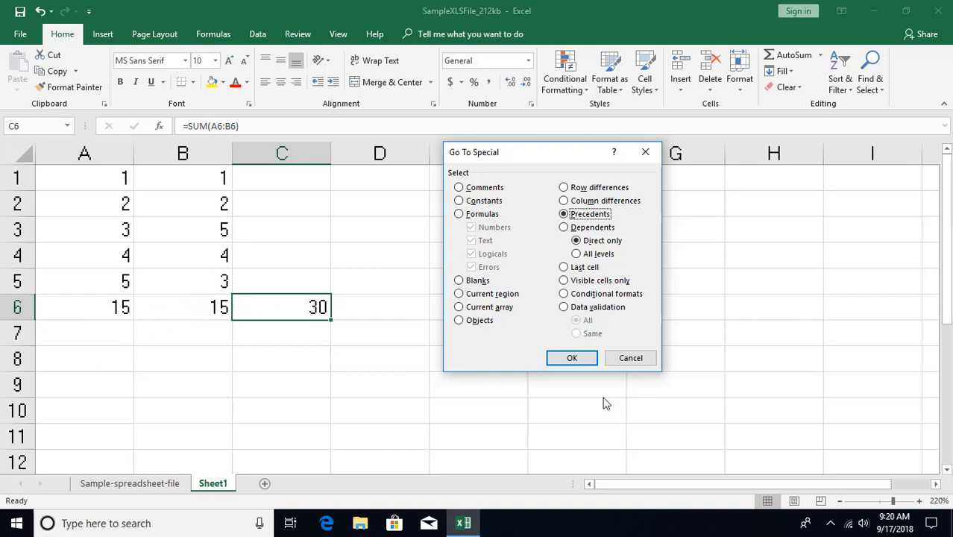
{"action": "left_click", "coordinate": [572, 359]}
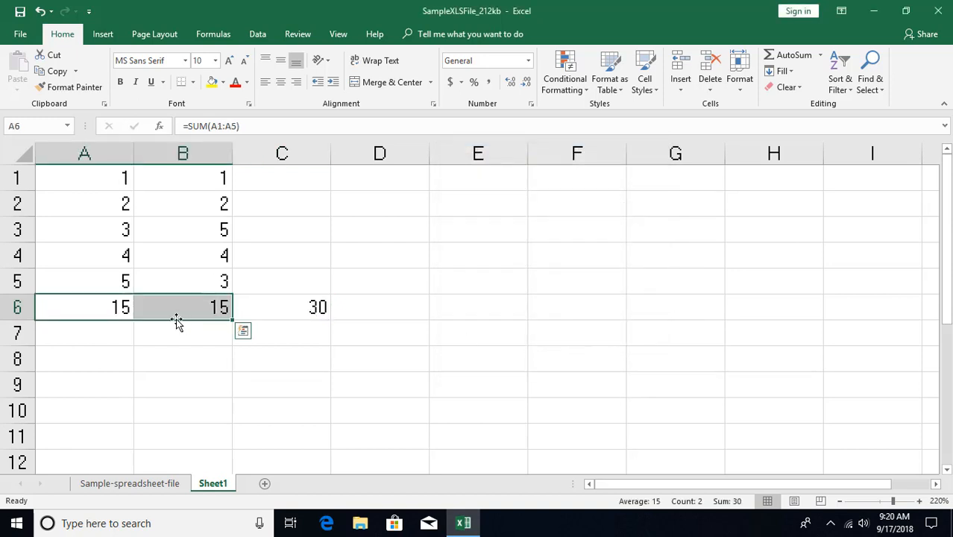
- Return to cell C6 and use Go To Special to select its precedents at all levels
{"action": "left_click", "coordinate": [298, 311]}
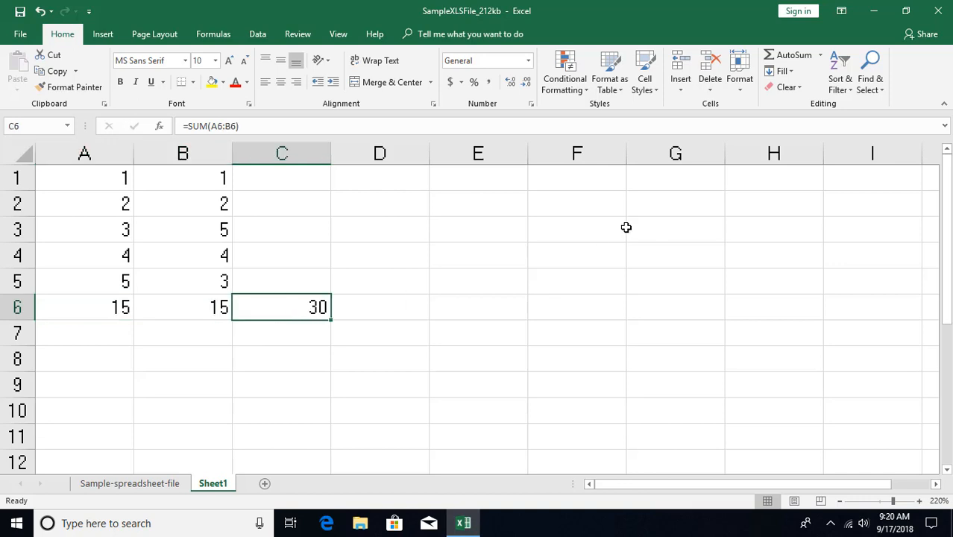
{"action": "key", "text": "ctrl+g"}
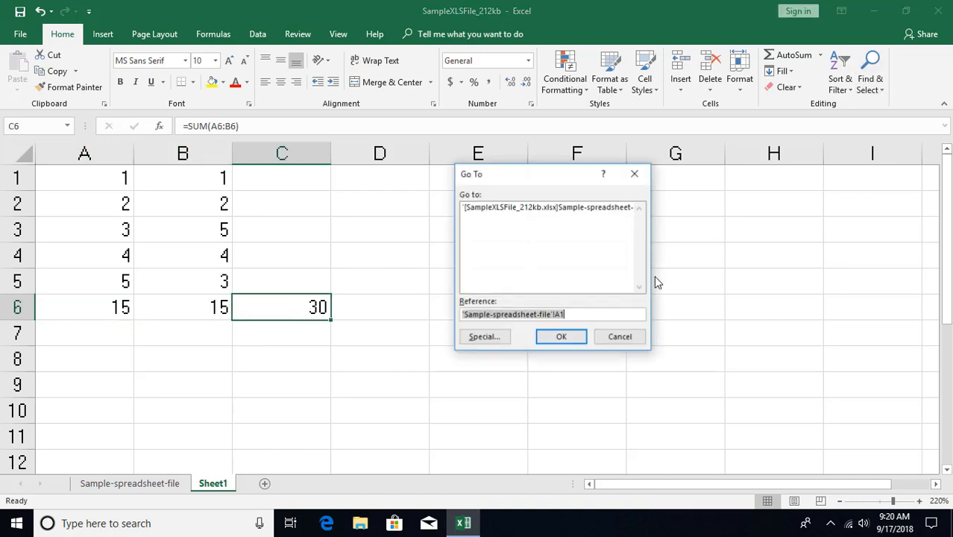
{"action": "left_click", "coordinate": [485, 336]}
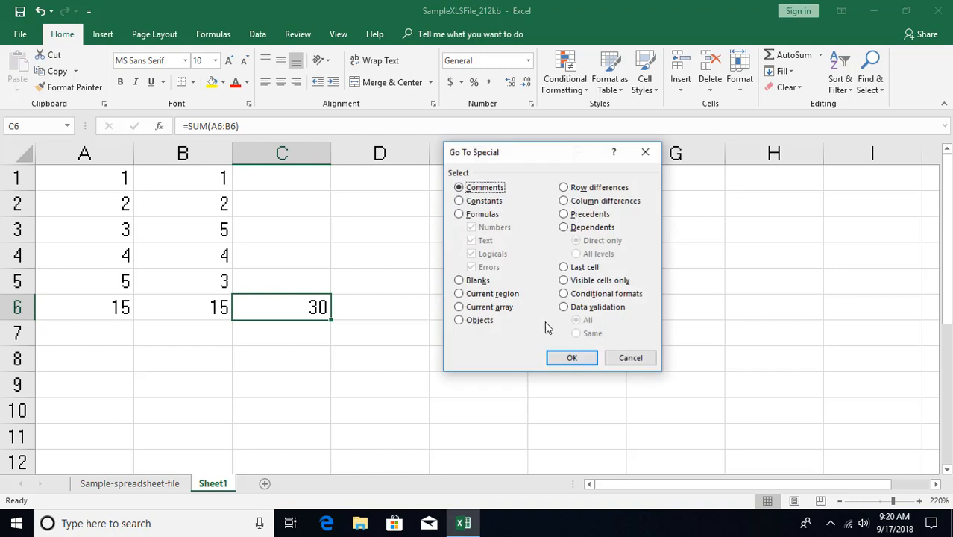
{"action": "left_click", "coordinate": [564, 214]}
{"action": "left_click", "coordinate": [576, 254]}
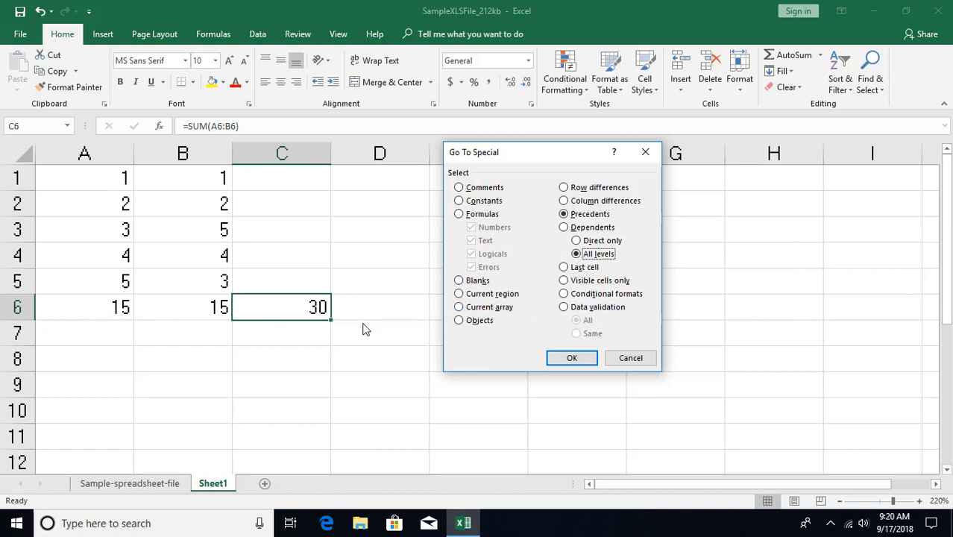
{"action": "left_click", "coordinate": [571, 358]}
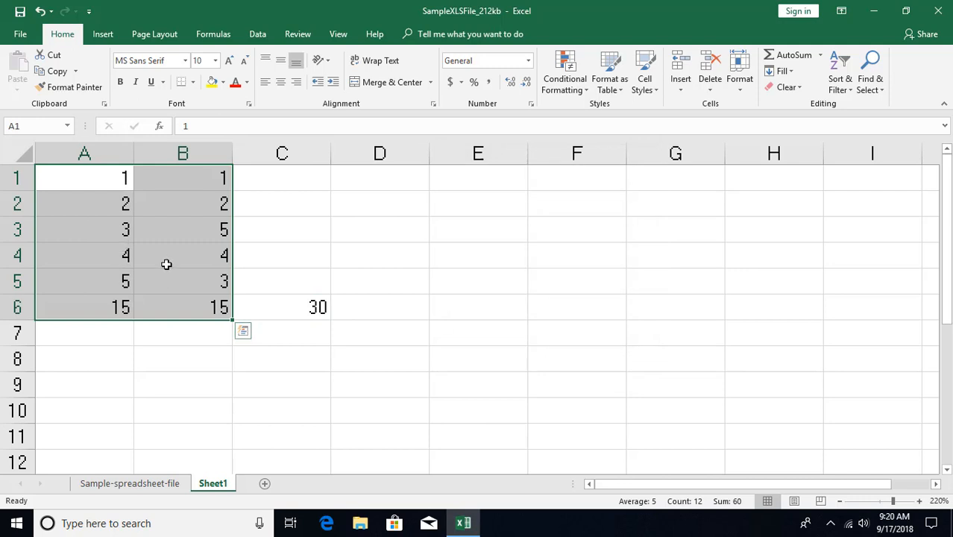
{"action": "left_click", "coordinate": [290, 310]}
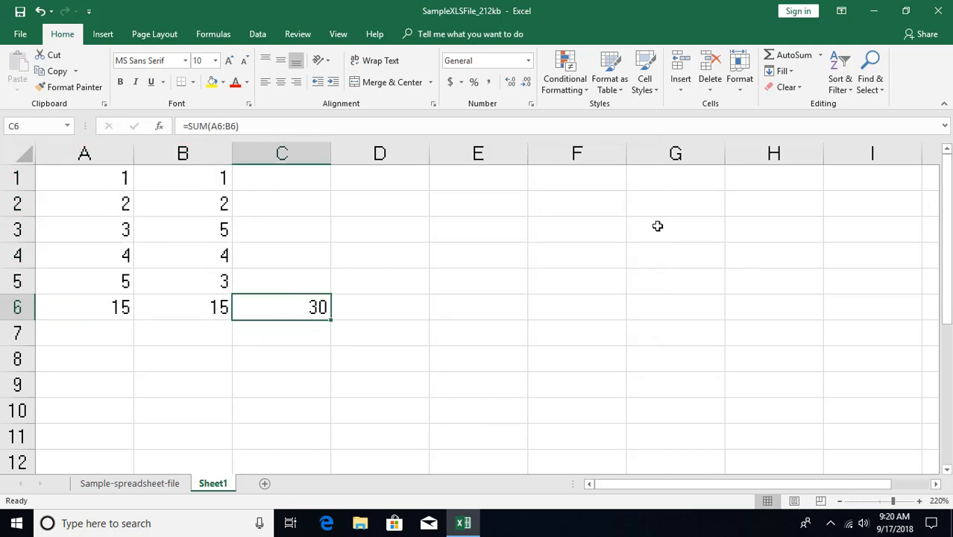
{"action": "key", "text": "ctrl+g"}
{"action": "key", "text": "alt+s"}
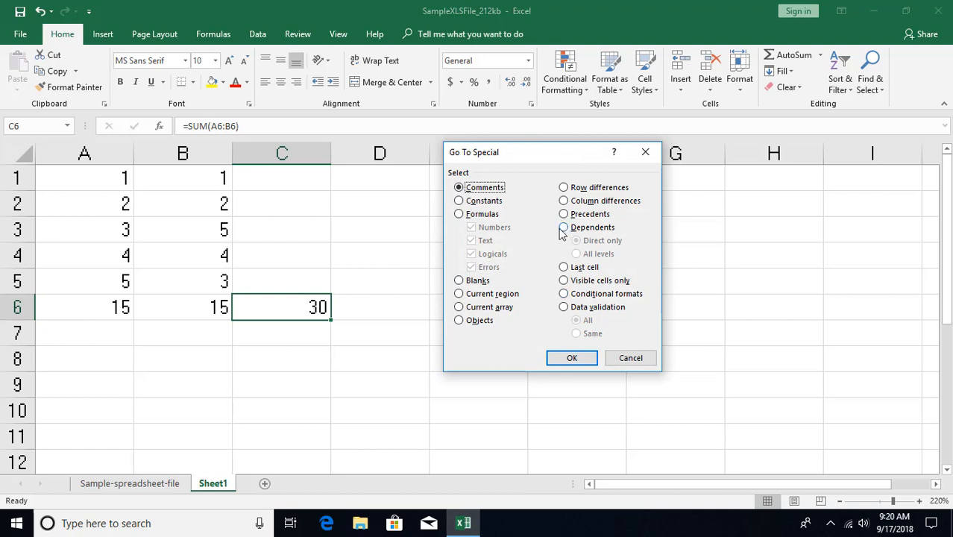
{"action": "left_click", "coordinate": [630, 358]}
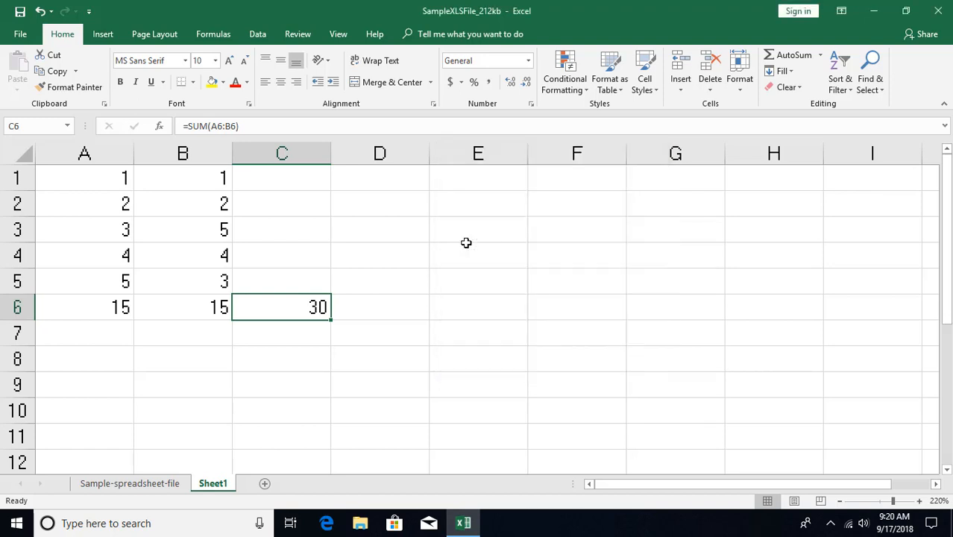
- From cell A1, use Go To Special to select only its direct dependents
{"action": "left_click", "coordinate": [114, 177]}
{"action": "key", "text": "ctrl+g"}
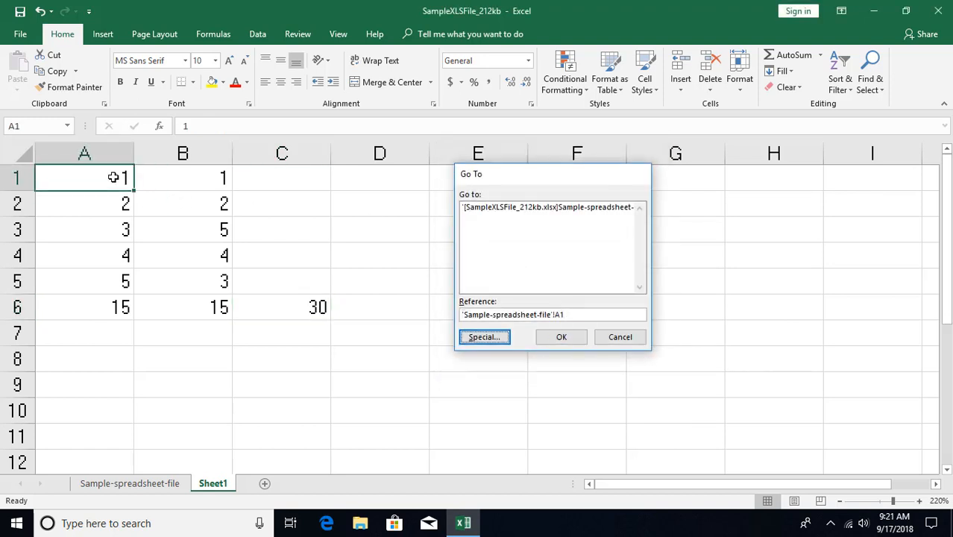
{"action": "key", "text": "alt+s"}
{"action": "left_click", "coordinate": [564, 229]}
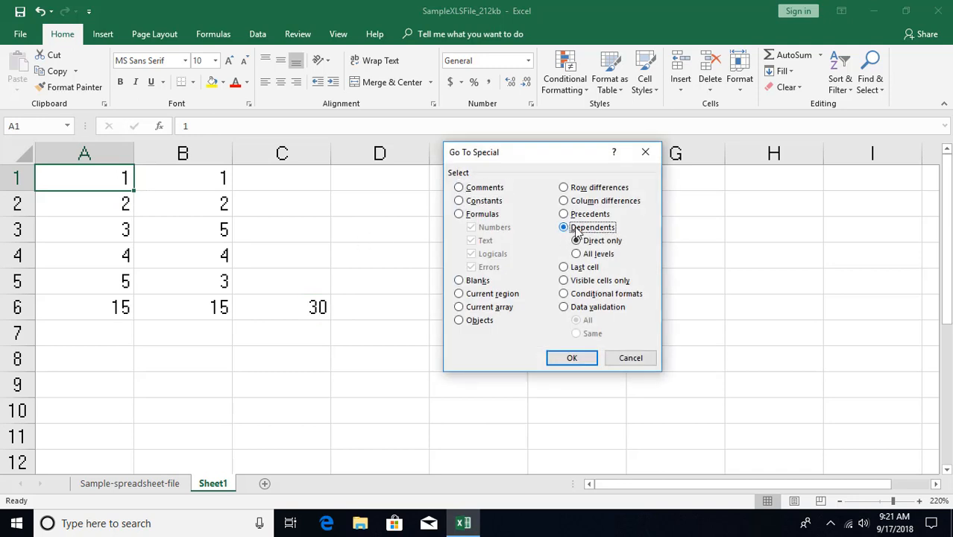
{"action": "left_click", "coordinate": [572, 359]}
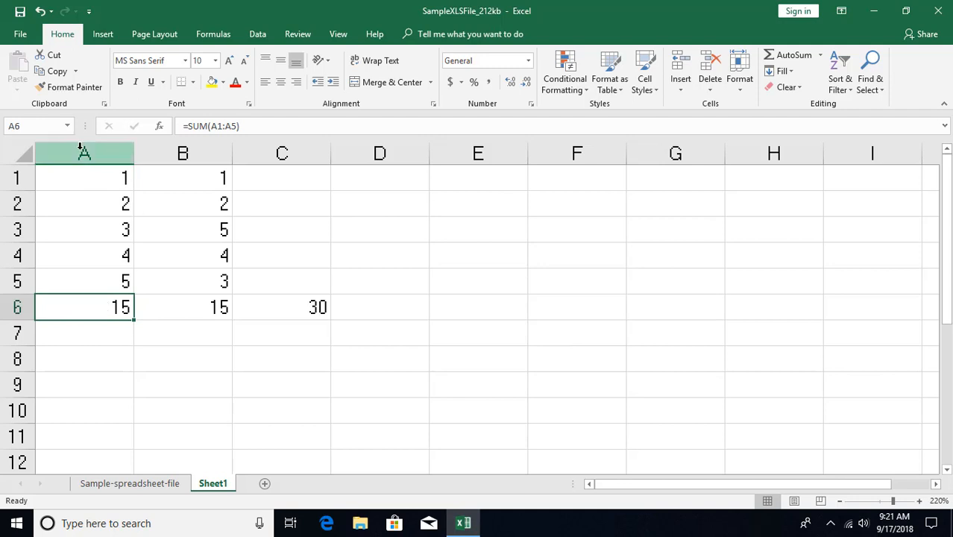
- From cell A1, use Go To Special to select its dependents at all levels
{"action": "left_click", "coordinate": [111, 176]}
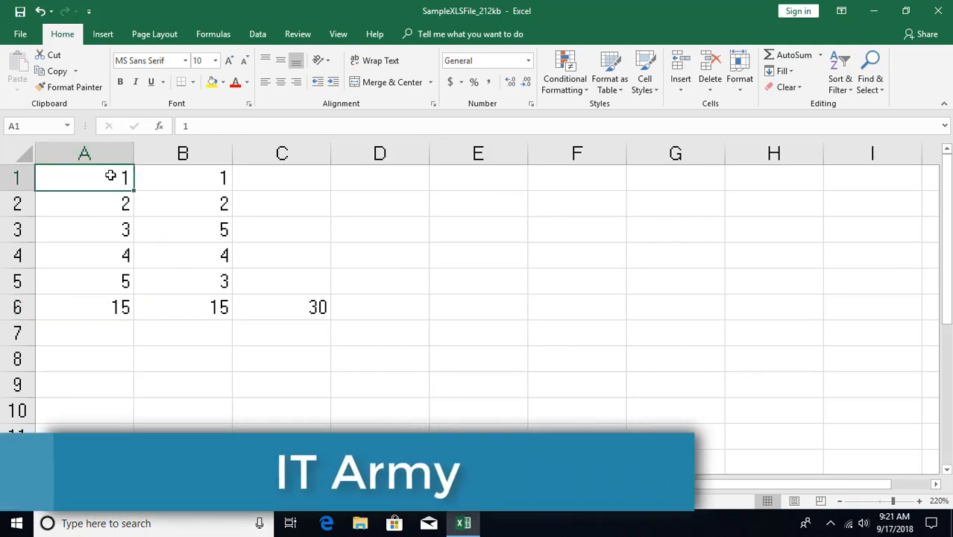
{"action": "key", "text": "F5"}
{"action": "key", "text": "alt+s"}
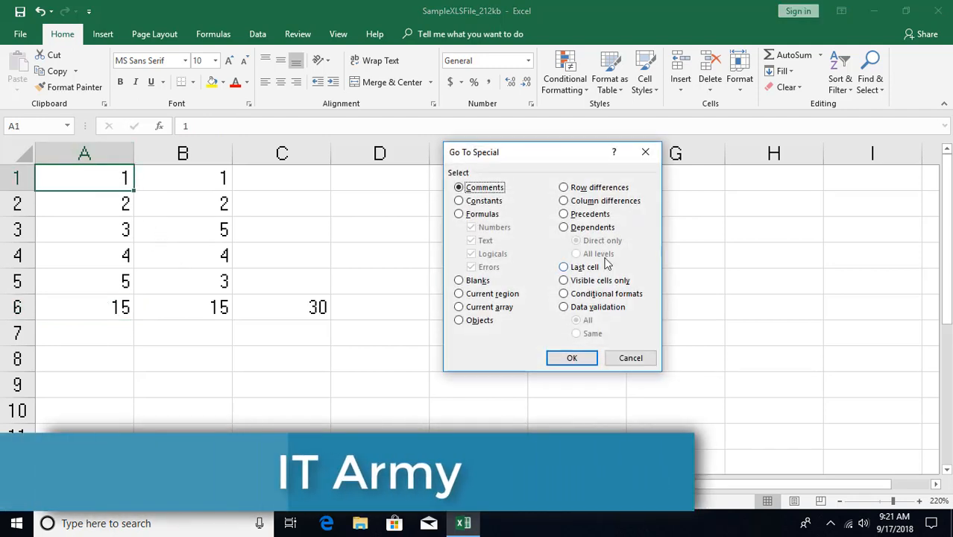
{"action": "left_click", "coordinate": [564, 226]}
{"action": "left_click", "coordinate": [575, 254]}
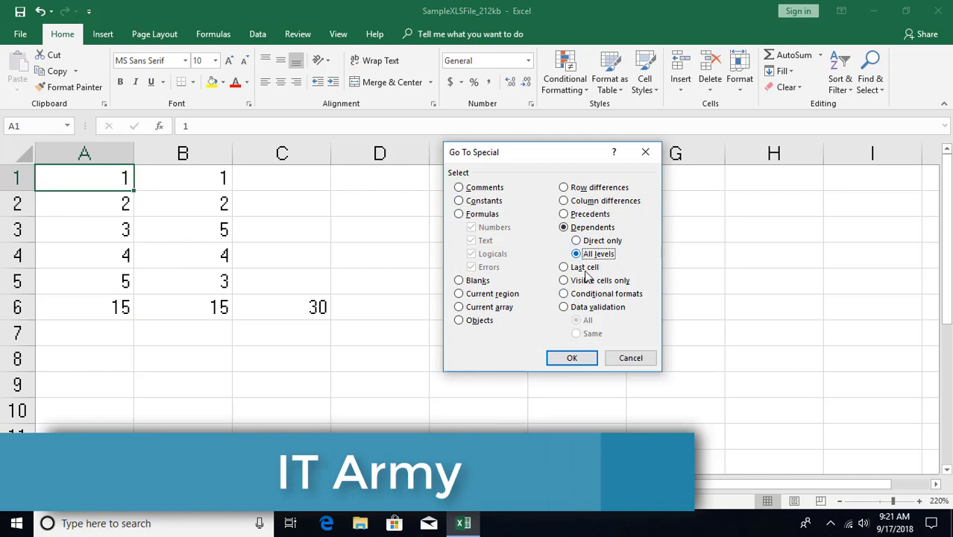
{"action": "left_click", "coordinate": [570, 357]}
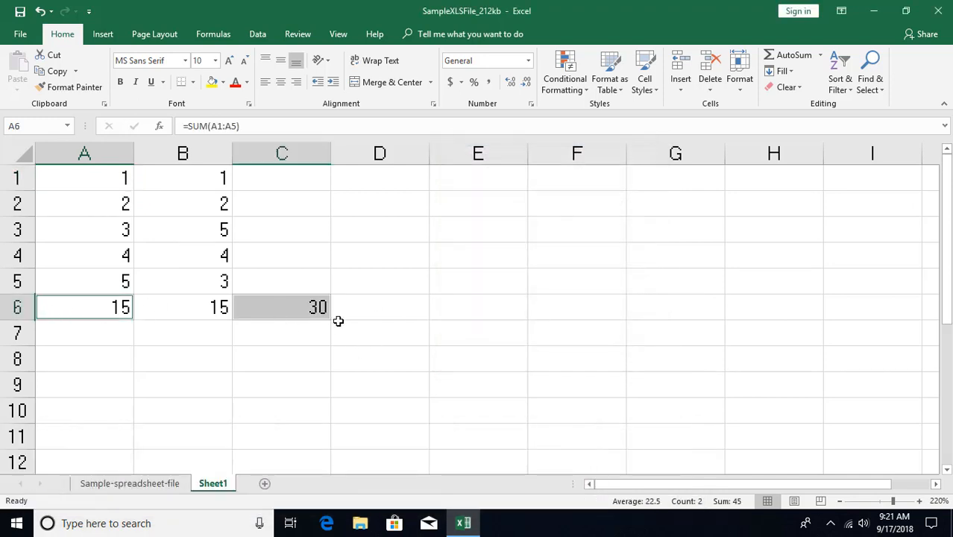
- Jump from cell A1 to the sheet's last cell with Go To Special, and repeat the jump from A1 without the dialog
{"action": "left_click", "coordinate": [118, 177]}
{"action": "key", "text": "ctrl+g"}
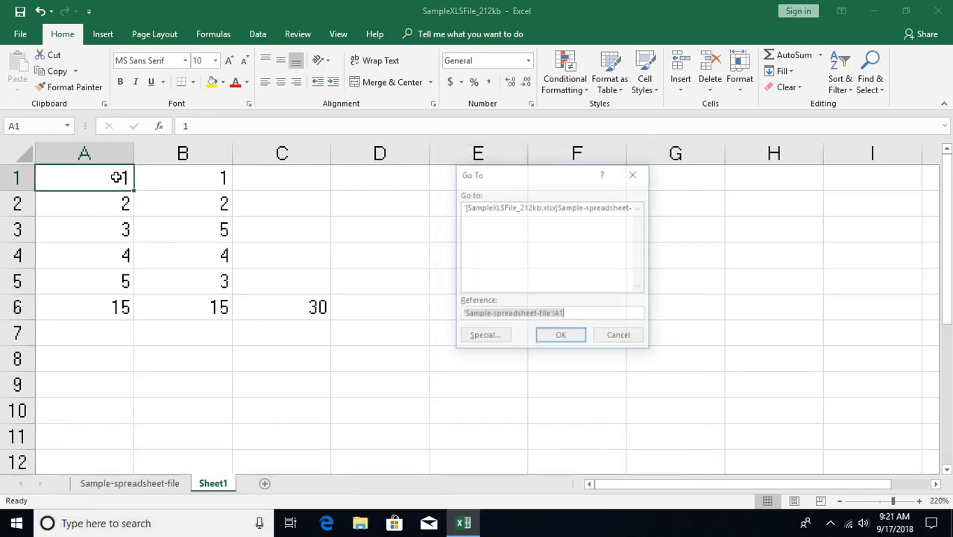
{"action": "left_click", "coordinate": [483, 334]}
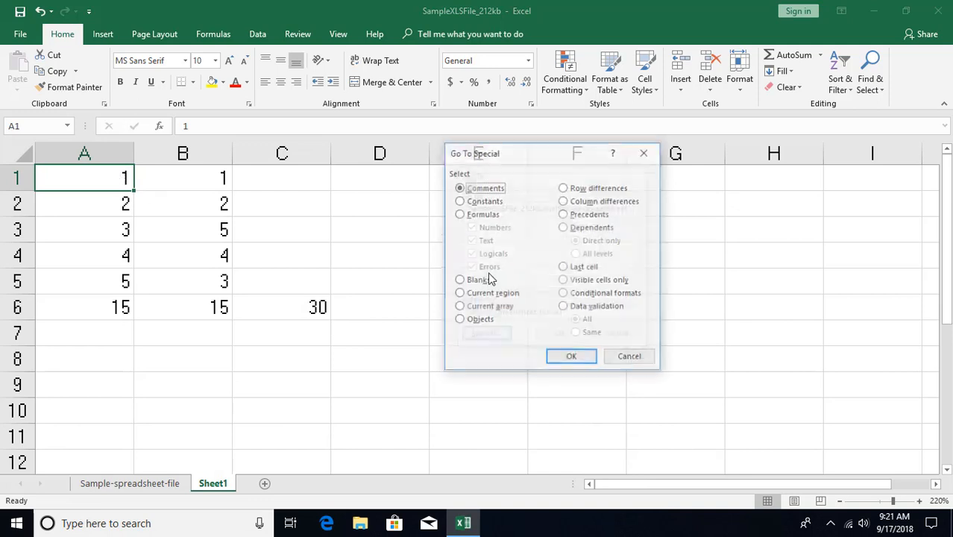
{"action": "left_click", "coordinate": [568, 269]}
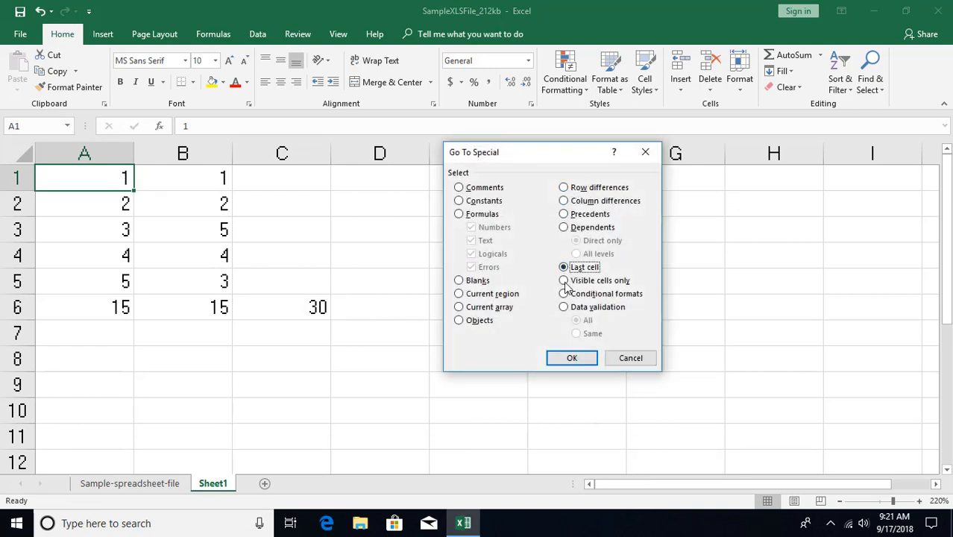
{"action": "left_click", "coordinate": [571, 357]}
{"action": "key", "text": "ctrl+Home"}
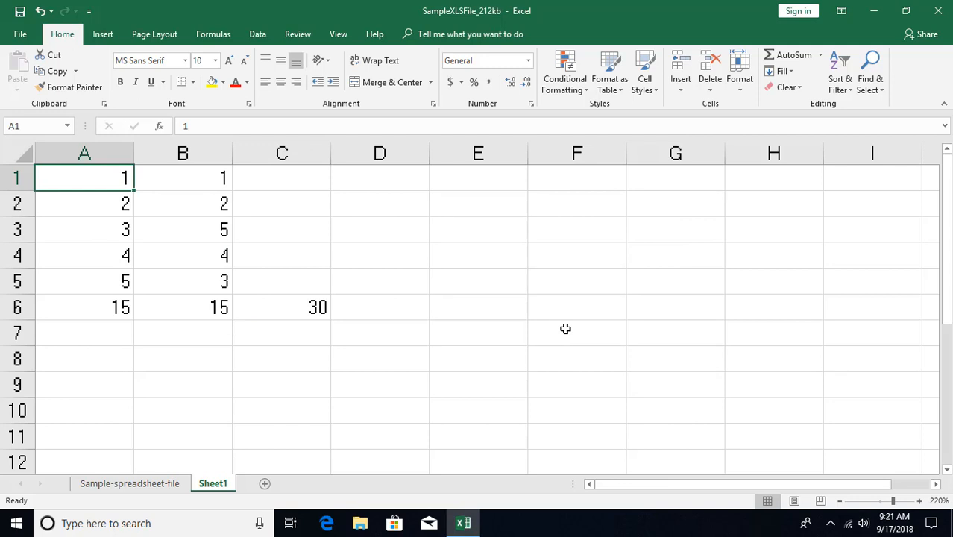
{"action": "key", "text": "ctrl+End"}
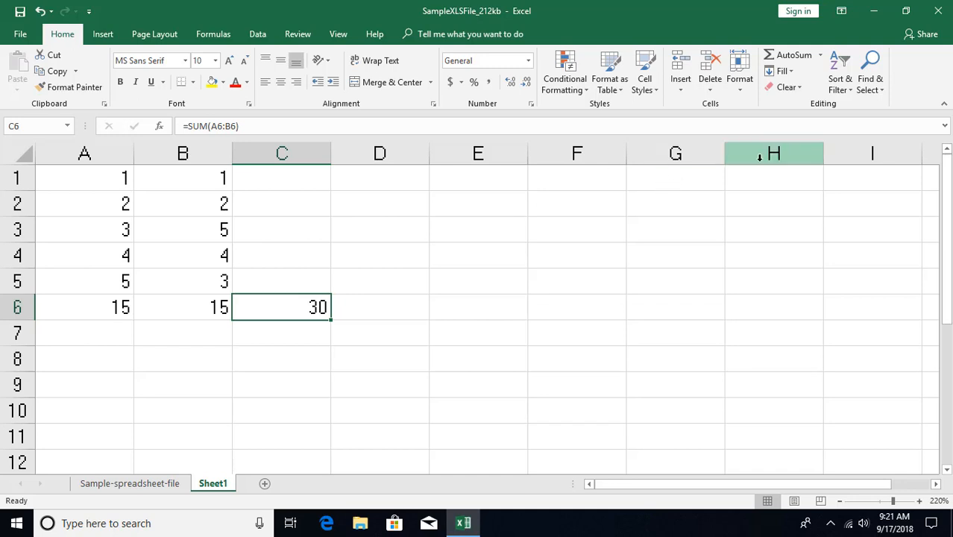
- Review the Visible cells only, Conditional formats and Data validation options of Go To Special, and dismiss it without applying any
{"action": "key", "text": "ctrl+g"}
{"action": "left_click", "coordinate": [484, 336]}
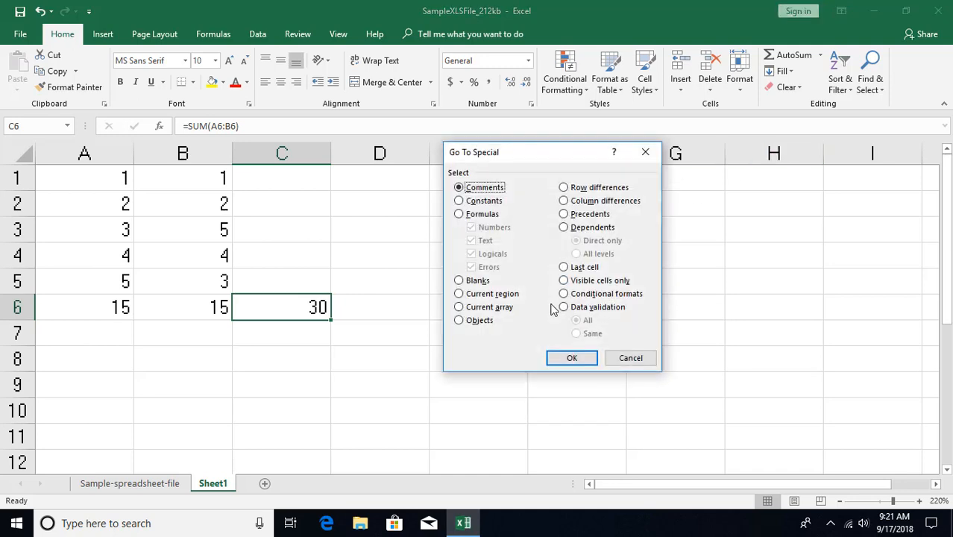
{"action": "left_click", "coordinate": [567, 281]}
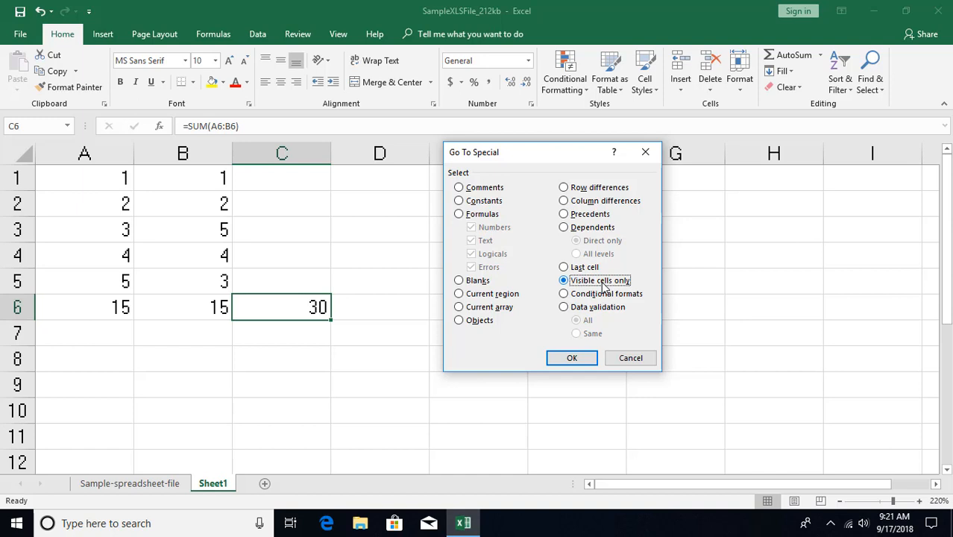
{"action": "left_click", "coordinate": [564, 294]}
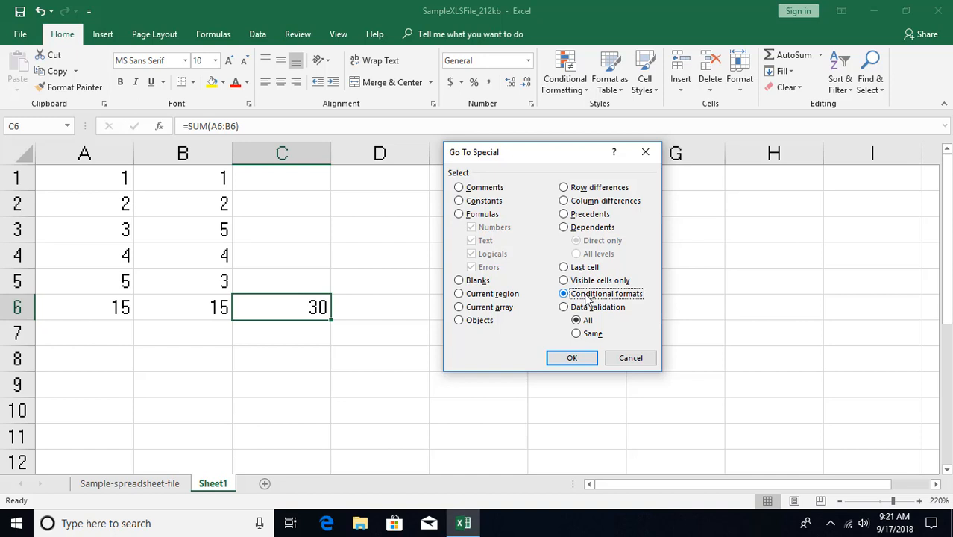
{"action": "left_click", "coordinate": [565, 308]}
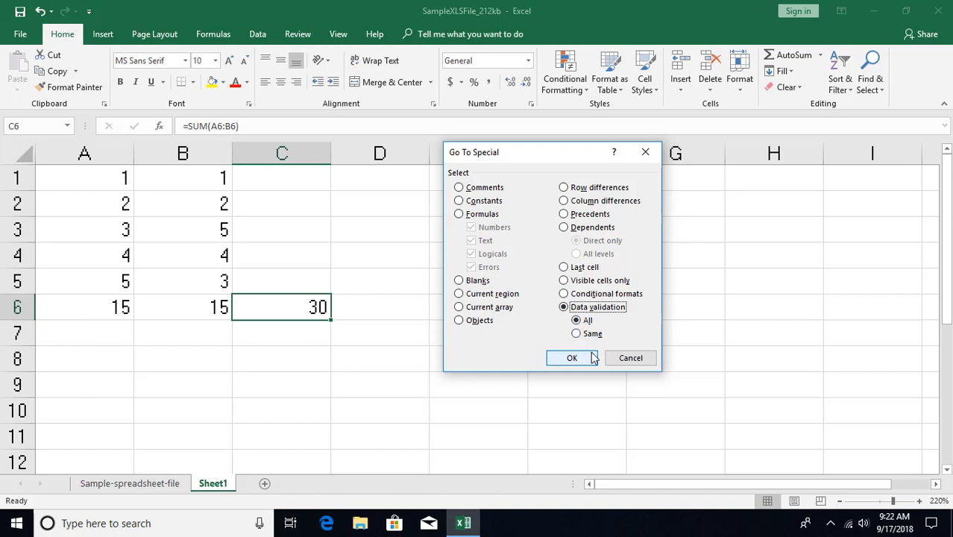
{"action": "left_click", "coordinate": [620, 359]}
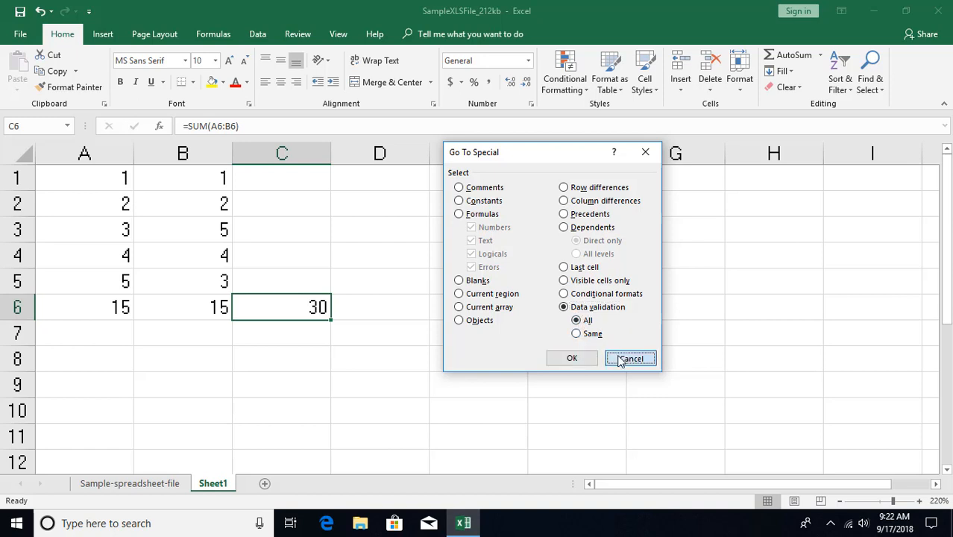